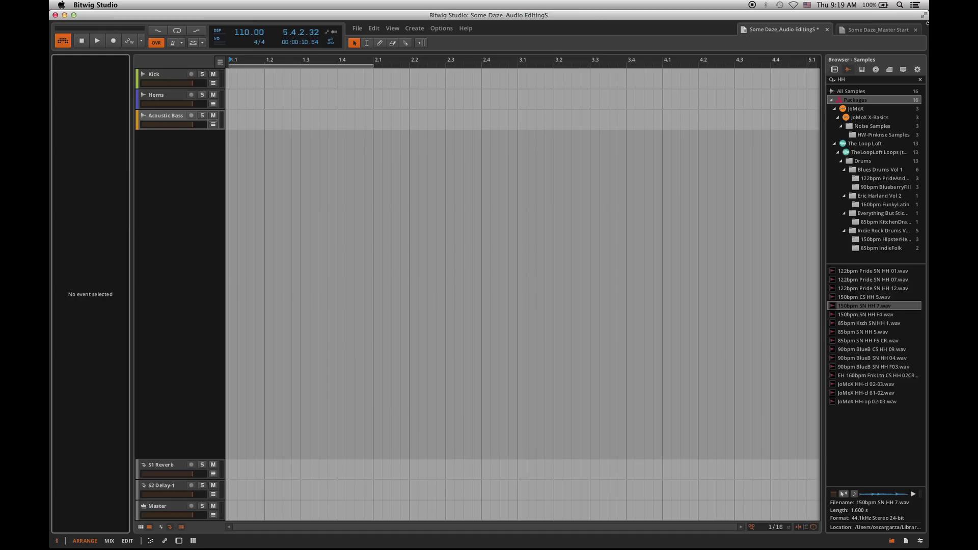
Select the Kick track to show its settings, then open the note editor beneath the arrangement
{"action": "left_click", "coordinate": [163, 78]}
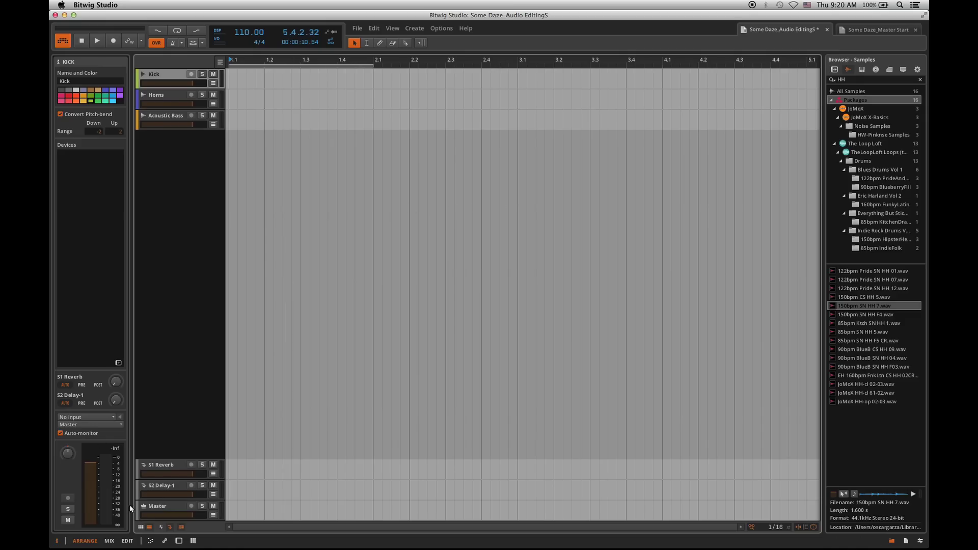
{"action": "left_click", "coordinate": [151, 543]}
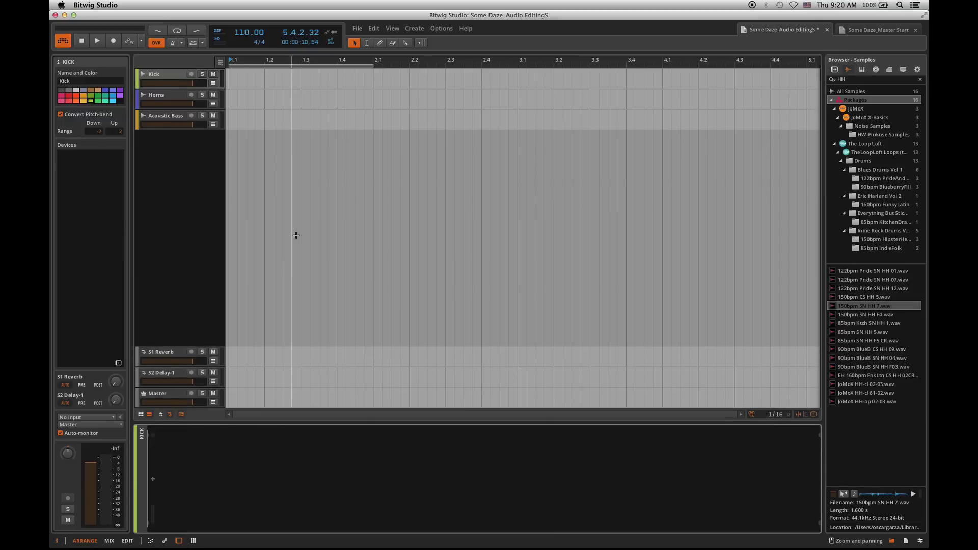
Show the mixer under the arrangement, switch to the Mix layout, and reveal the launcher scenes
{"action": "left_click", "coordinate": [193, 541]}
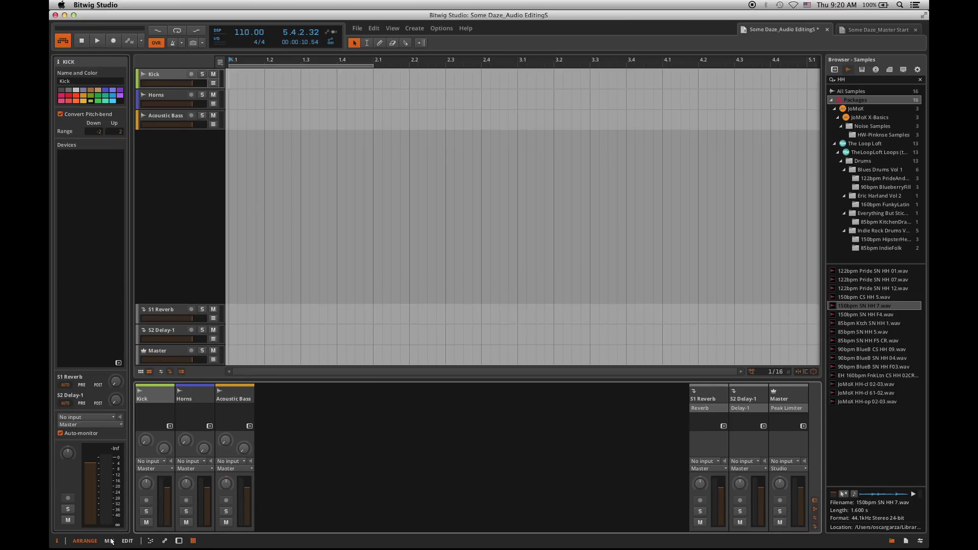
{"action": "left_click", "coordinate": [110, 540]}
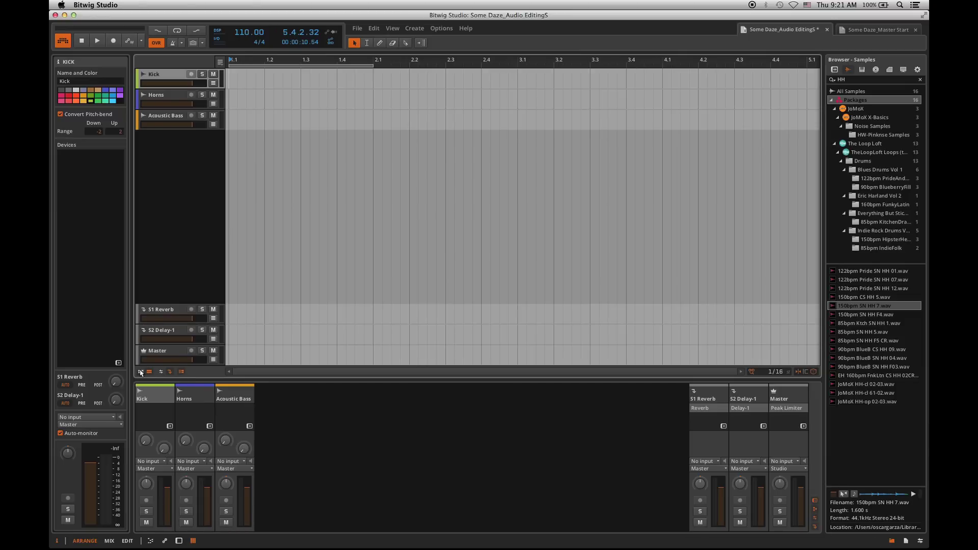
{"action": "left_click", "coordinate": [141, 372]}
Widen the clip launcher to reveal more scenes and select the Bass F#m audio event
{"action": "left_click_drag", "start_coordinate": [376, 224], "coordinate": [415, 224]}
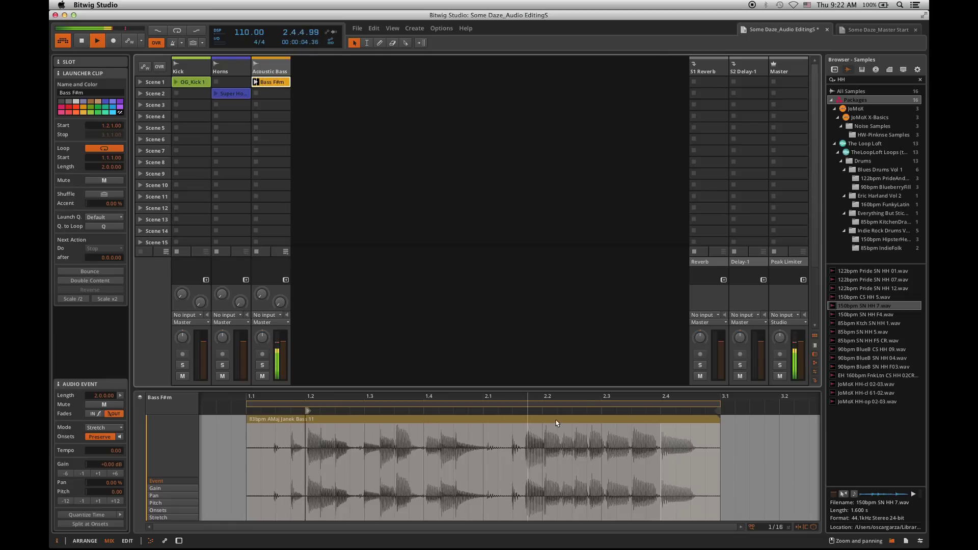
{"action": "left_click", "coordinate": [590, 421]}
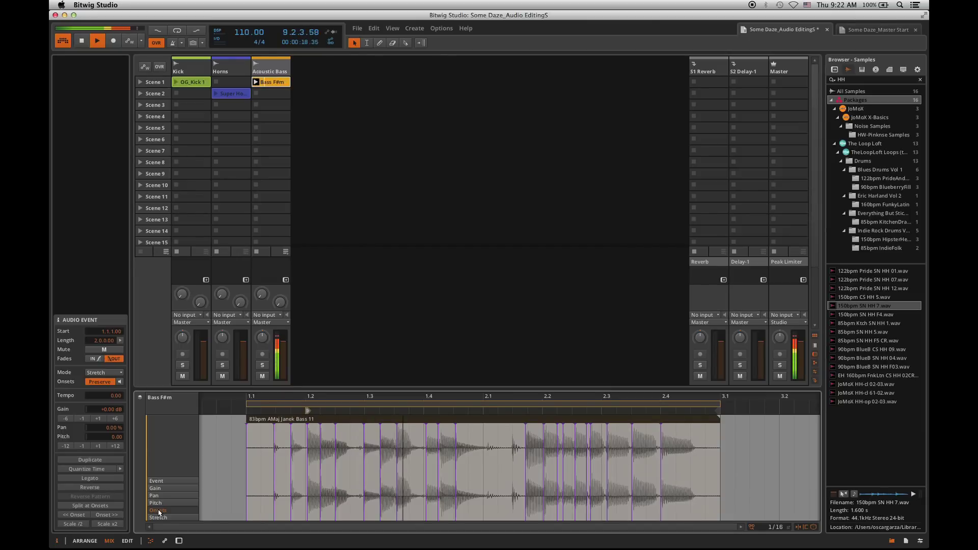
Use Split at Onsets to slice the Bass F#m audio event into separate events
{"action": "left_click", "coordinate": [115, 507]}
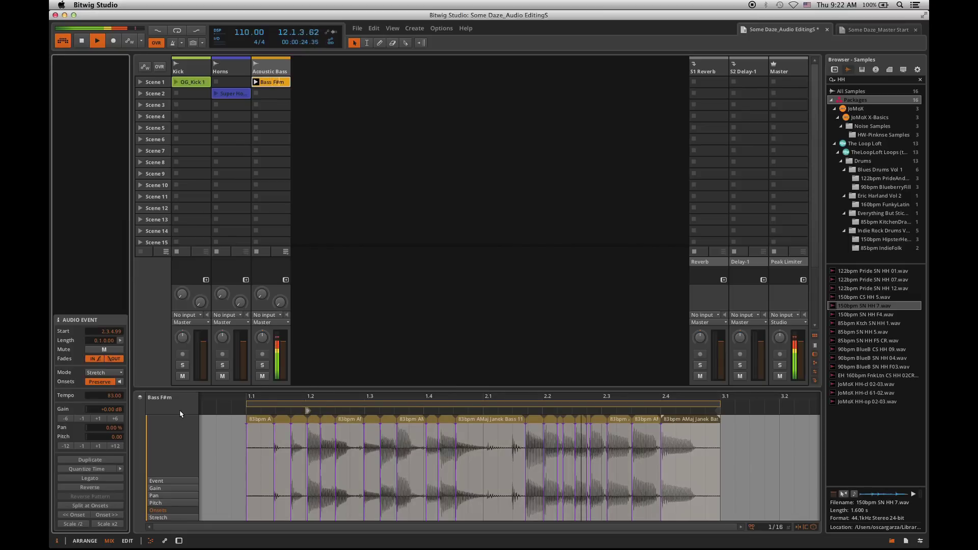
Select the nine later bass slices and delete them
{"action": "left_click", "coordinate": [252, 420]}
{"action": "key", "text": "Right"}
{"action": "key", "text": "Right"}
{"action": "key", "text": "Right"}
{"action": "key", "text": "Right"}
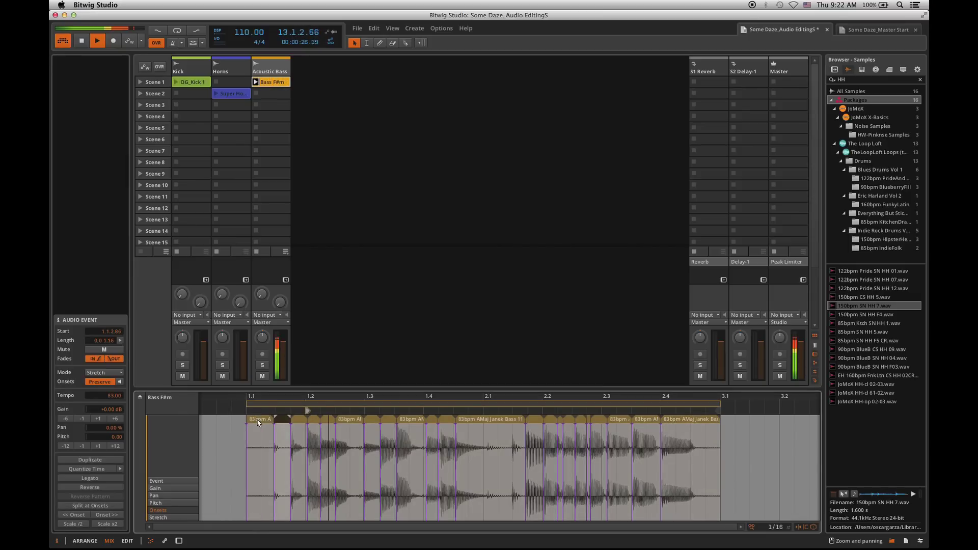
{"action": "key", "text": "Right"}
{"action": "key", "text": "Right"}
{"action": "key", "text": "Right"}
{"action": "key", "text": "Right"}
{"action": "key", "text": "Left"}
{"action": "key", "text": "Left"}
{"action": "key", "text": "Left"}
{"action": "key", "text": "Left"}
{"action": "key", "text": "Left"}
{"action": "key", "text": "Left"}
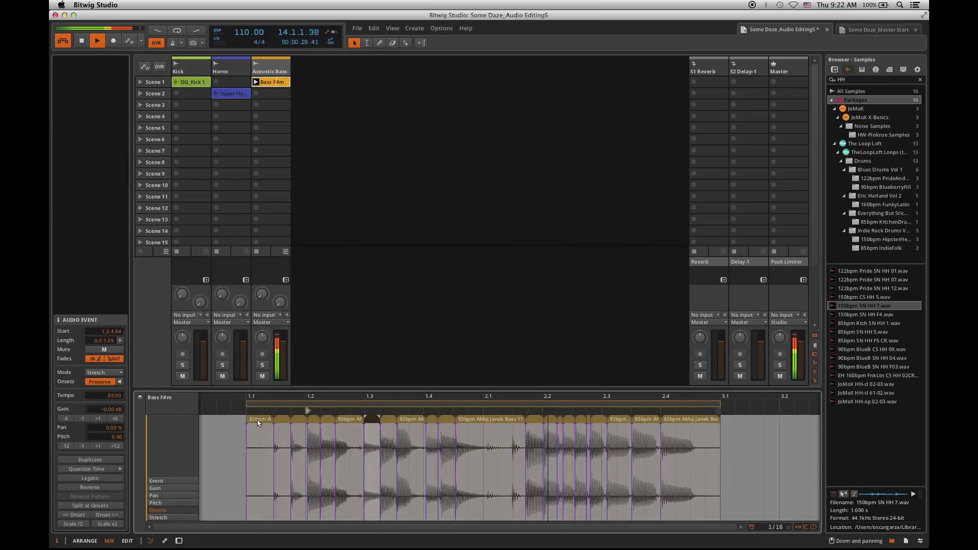
{"action": "key", "text": "Left"}
{"action": "key", "text": "Left"}
{"action": "key", "text": "Left"}
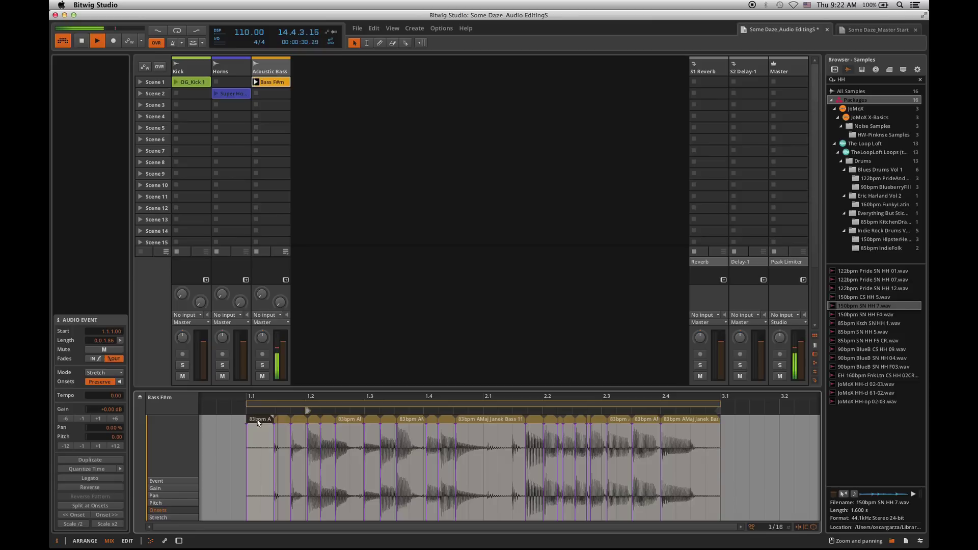
{"action": "left_click", "coordinate": [692, 420]}
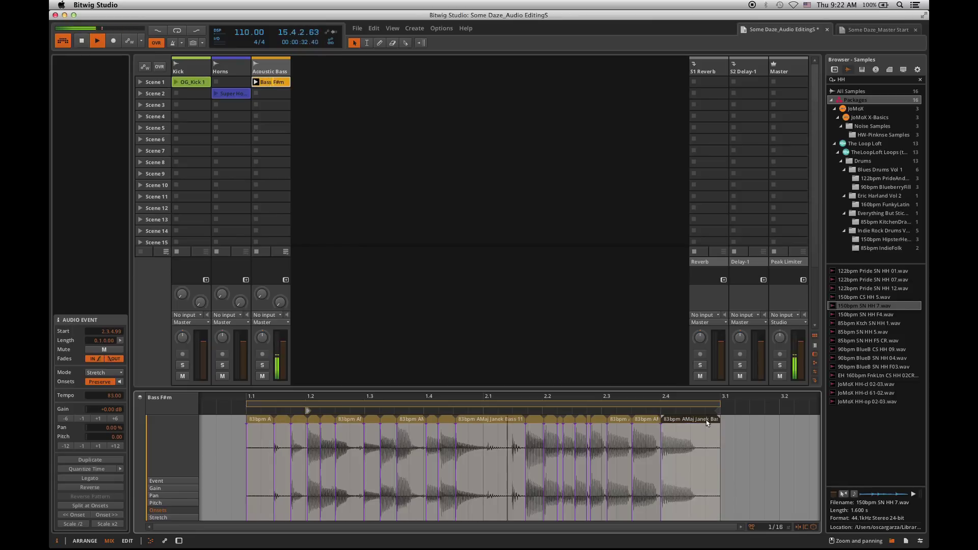
{"action": "left_click_drag", "start_coordinate": [727, 419], "coordinate": [547, 421]}
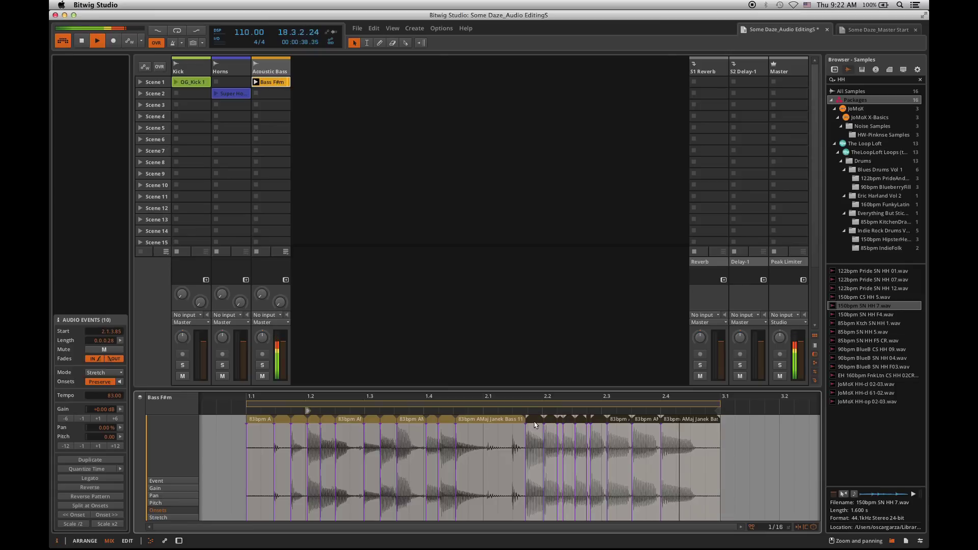
{"action": "key", "text": "Delete"}
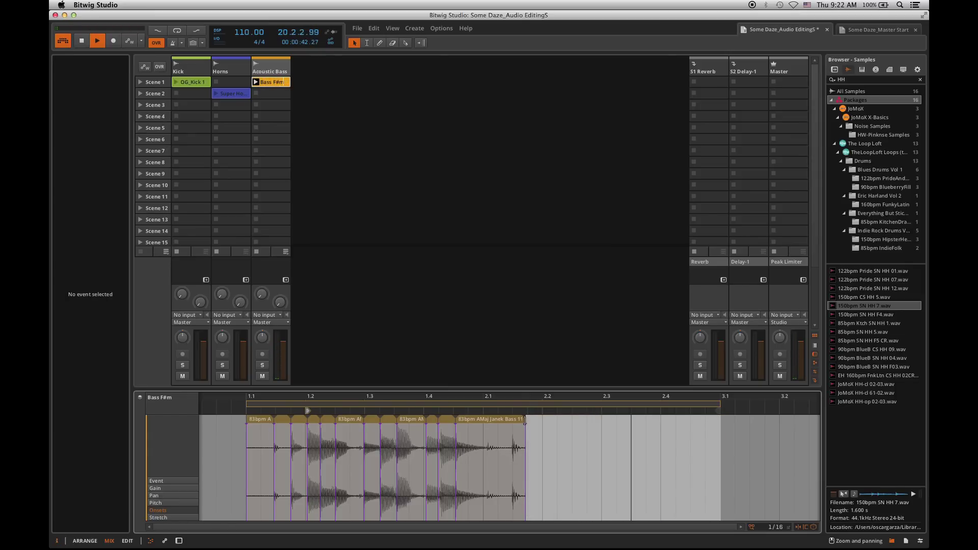
Shorten the slice near bar 2.1 and copy a three-slice group to bars 2.2 and 2.4
{"action": "left_click_drag", "start_coordinate": [525, 419], "coordinate": [486, 419]}
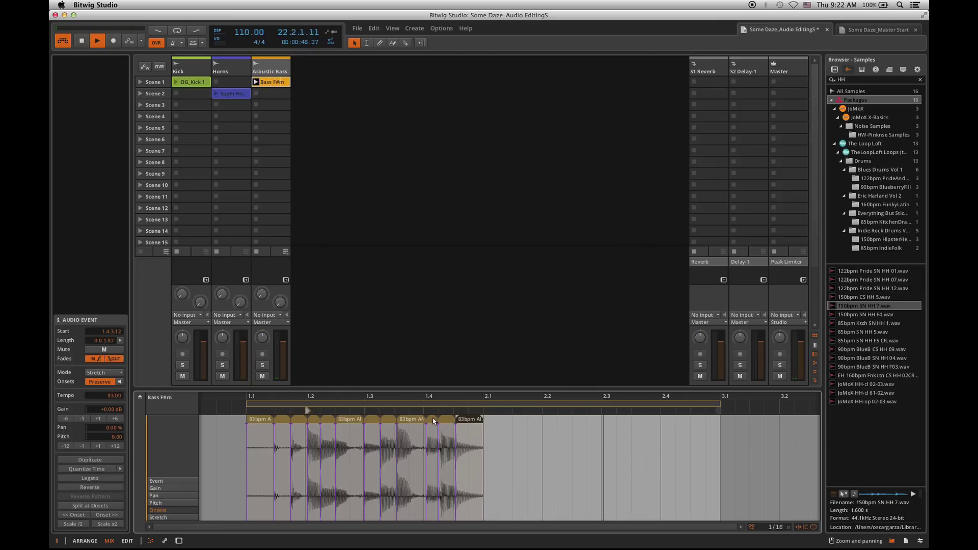
{"action": "left_click", "coordinate": [434, 420], "text": "shift"}
{"action": "left_click_drag", "start_coordinate": [433, 421], "coordinate": [550, 427]}
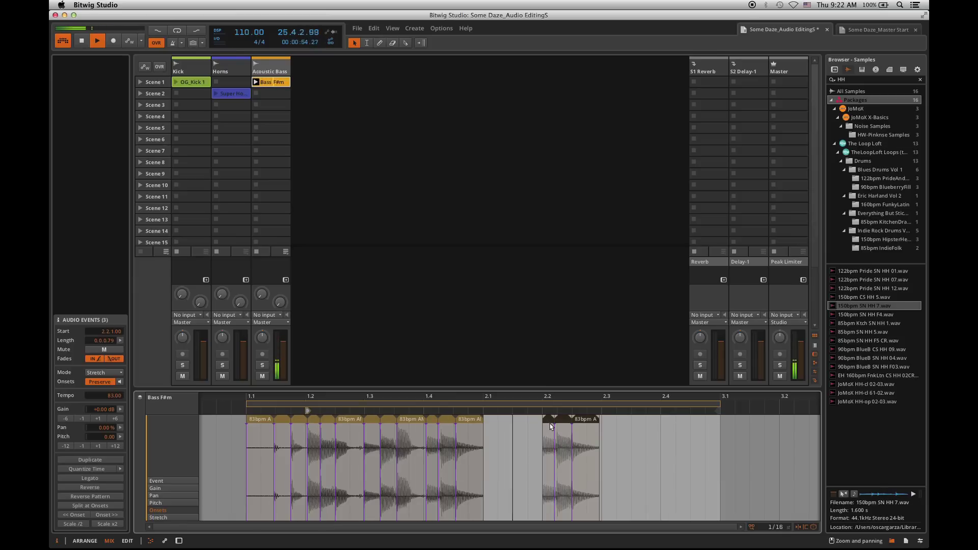
{"action": "left_click_drag", "start_coordinate": [549, 423], "coordinate": [670, 430]}
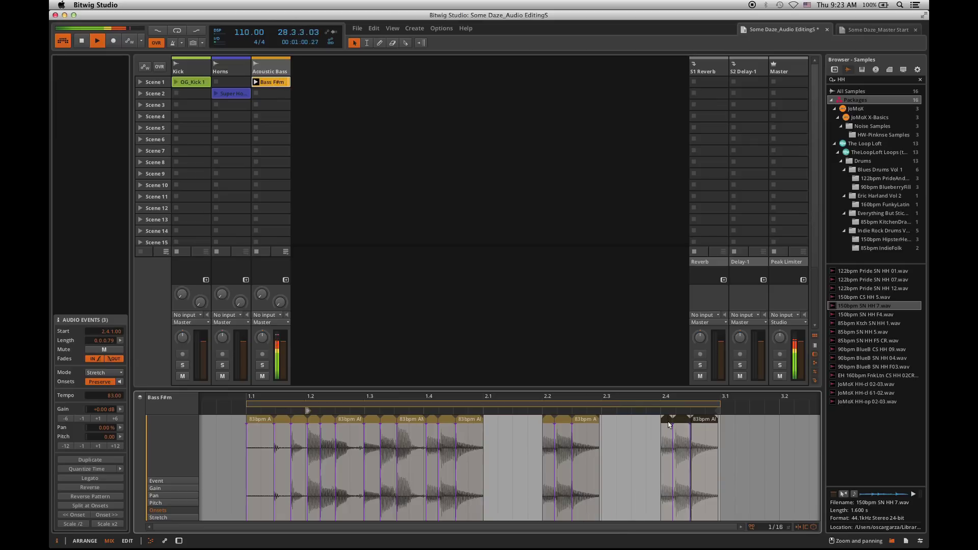
{"action": "left_click", "coordinate": [163, 503]}
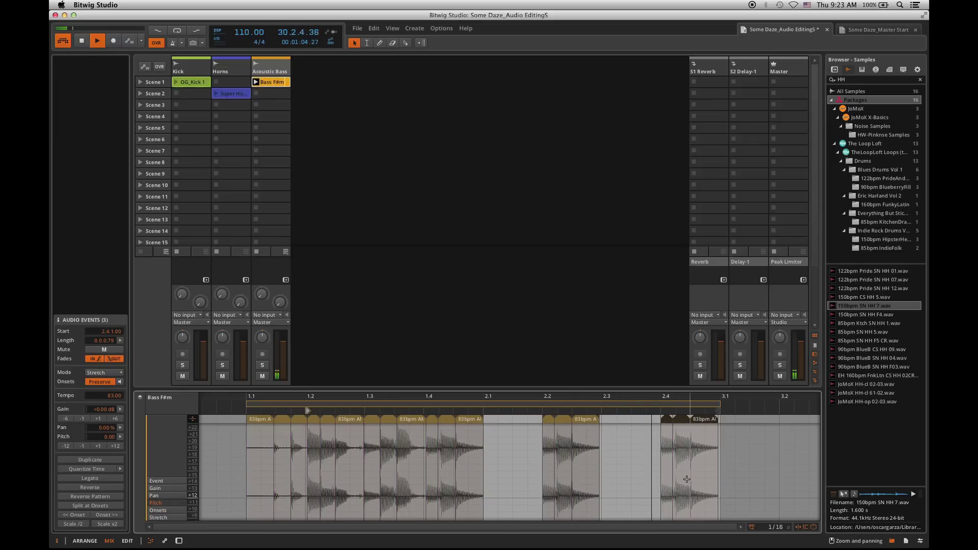
{"action": "scroll", "coordinate": [682, 479], "scroll_direction": "right", "scroll_amount": 2}
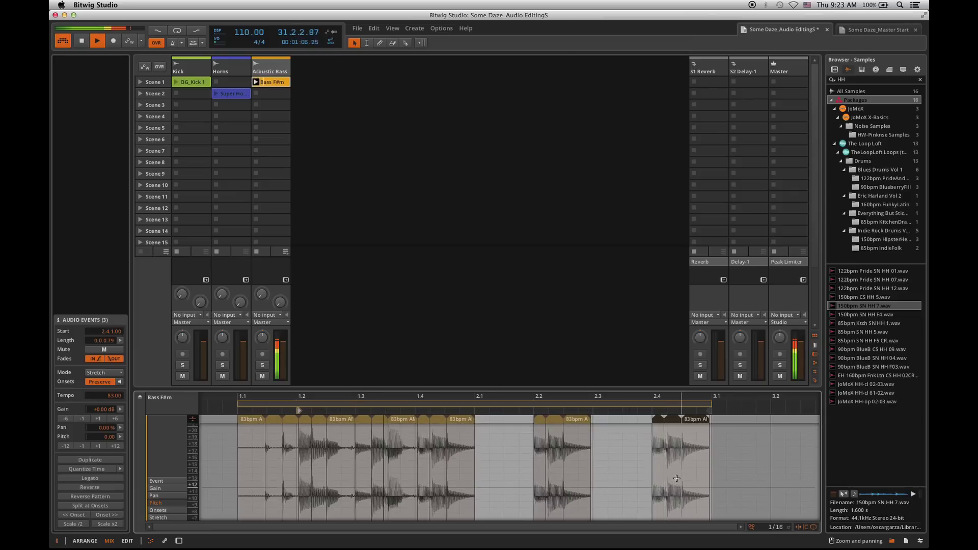
{"action": "scroll", "coordinate": [678, 458], "scroll_direction": "down", "scroll_amount": 3}
{"action": "key", "text": "Escape"}
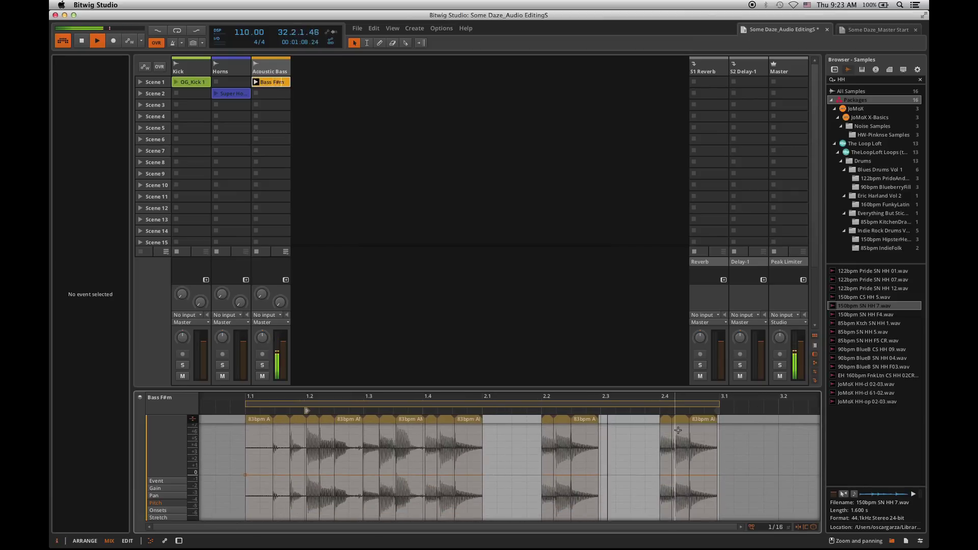
{"action": "left_click", "coordinate": [678, 430]}
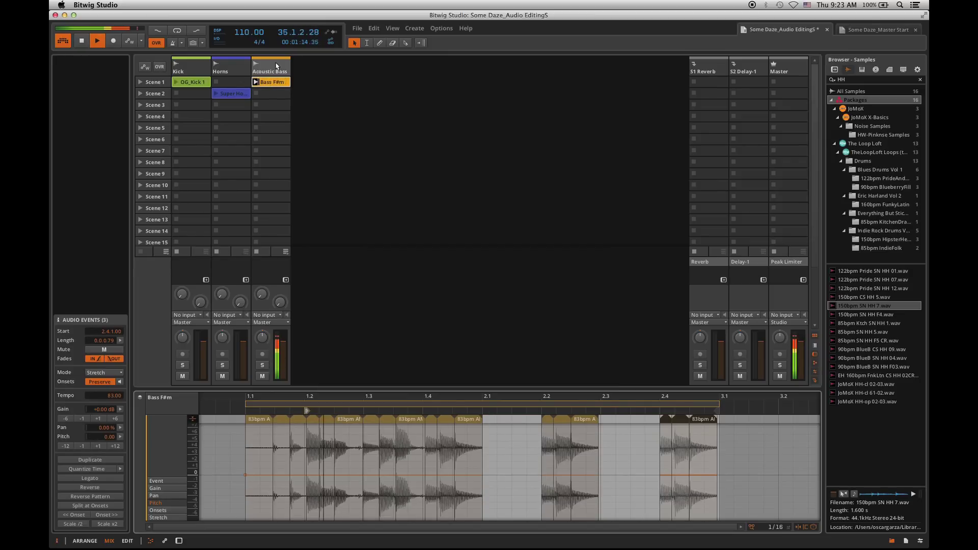
{"action": "left_click", "coordinate": [277, 65]}
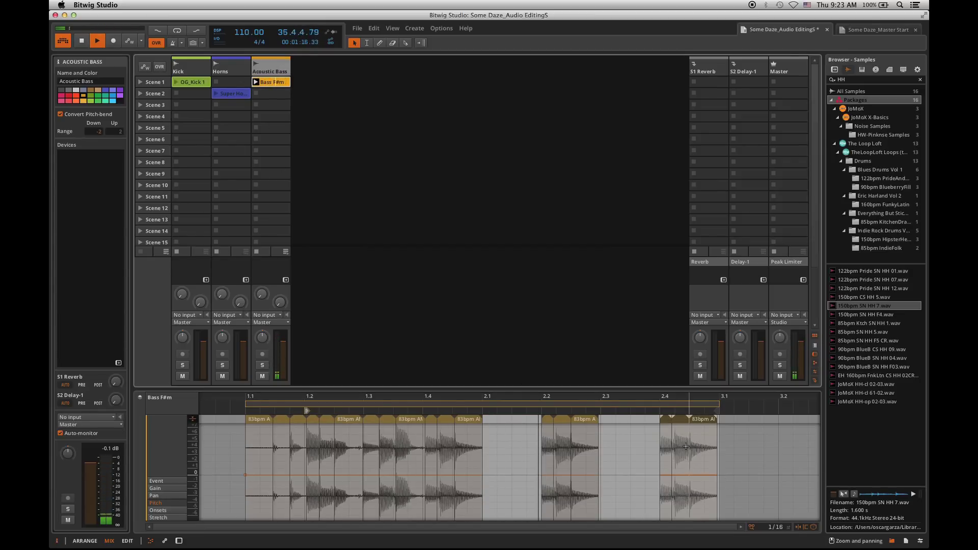
{"action": "left_click", "coordinate": [667, 420]}
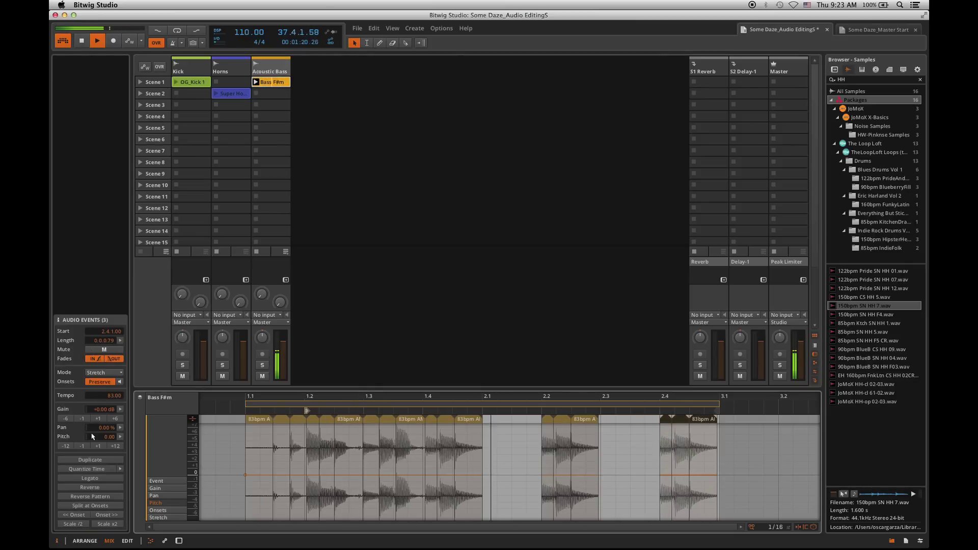
{"action": "left_click", "coordinate": [82, 446]}
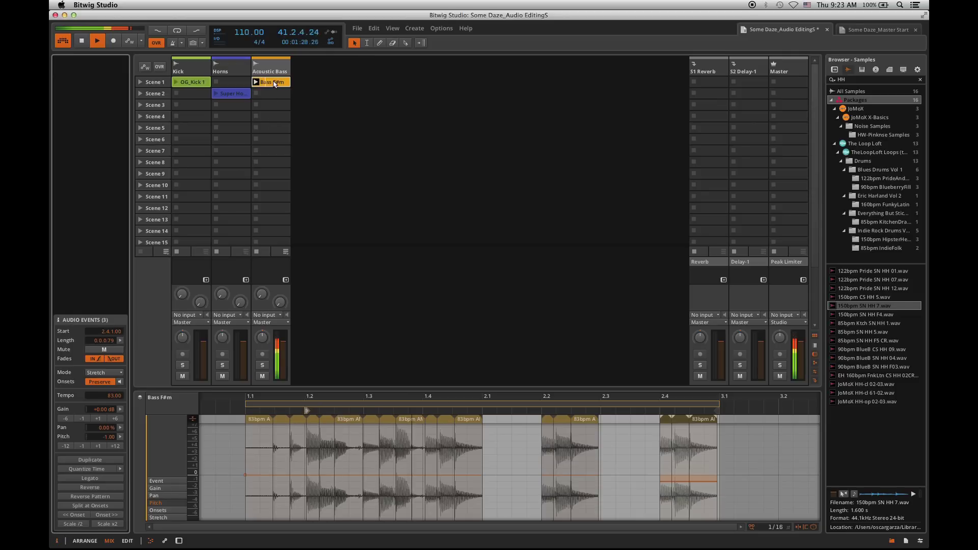
{"action": "left_click", "coordinate": [274, 84]}
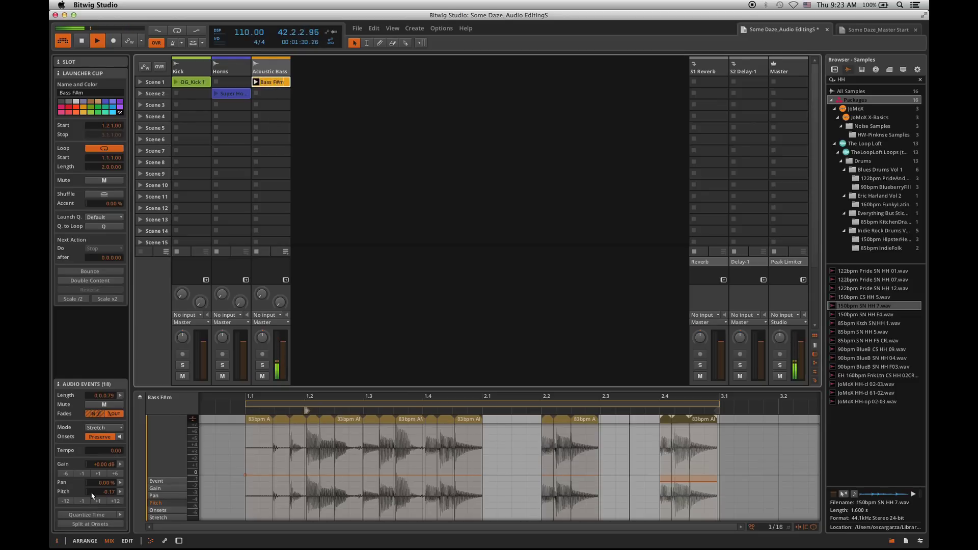
{"action": "left_click", "coordinate": [86, 501]}
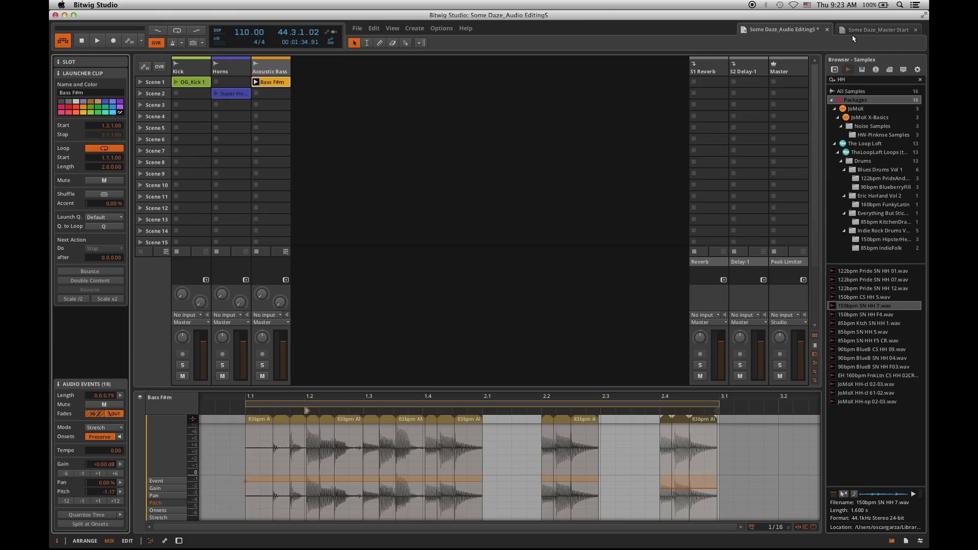
{"action": "left_click", "coordinate": [865, 32]}
Toggle between the Audio Editing and Master Start project tabs, ending on Audio Editing
{"action": "left_click", "coordinate": [820, 31]}
{"action": "left_click", "coordinate": [861, 30]}
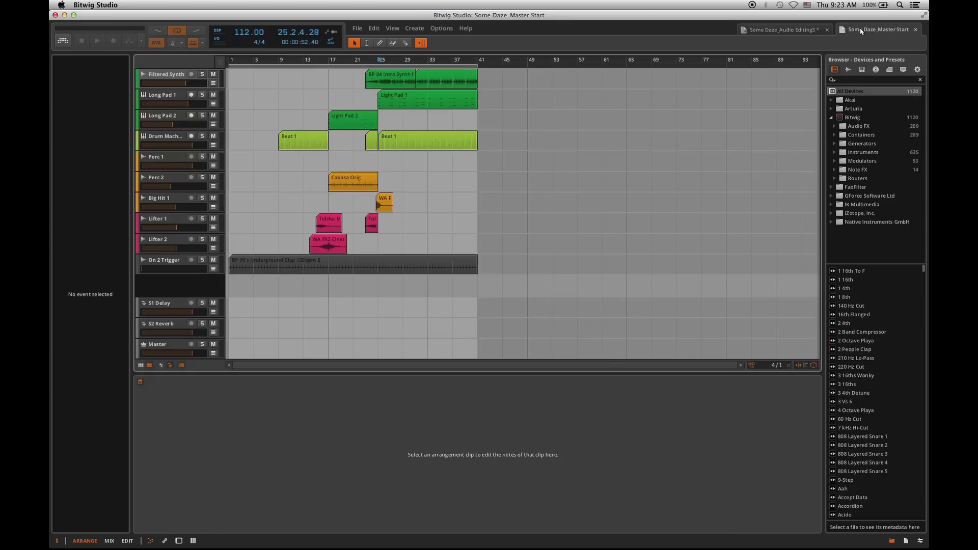
{"action": "left_click", "coordinate": [808, 33]}
{"action": "left_click", "coordinate": [871, 31]}
{"action": "left_click", "coordinate": [811, 31]}
{"action": "left_click", "coordinate": [862, 30]}
{"action": "left_click", "coordinate": [809, 30]}
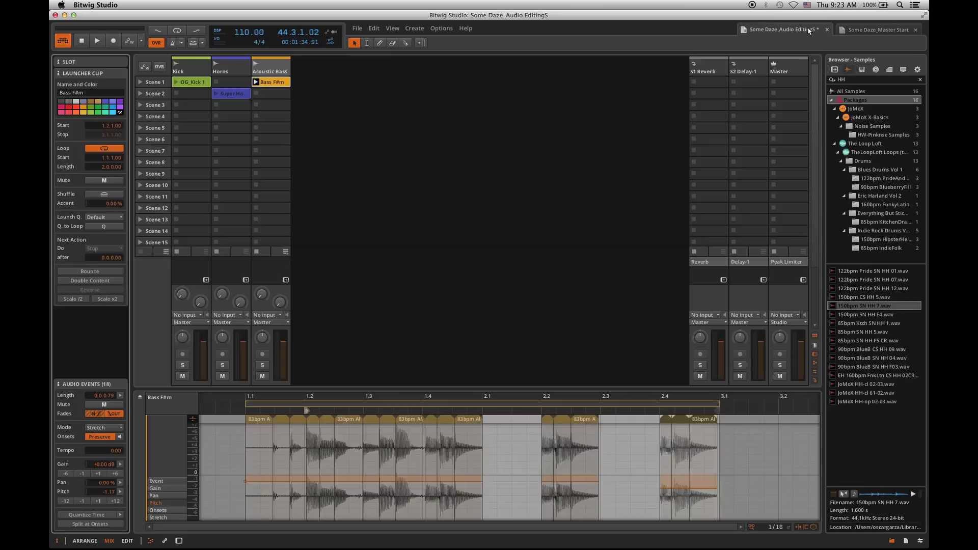
{"action": "left_click", "coordinate": [857, 31]}
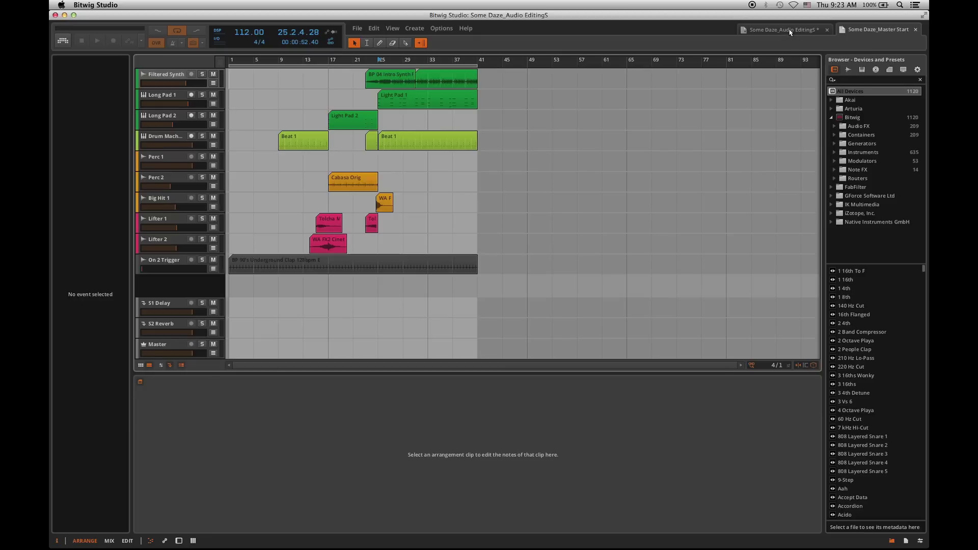
{"action": "left_click", "coordinate": [790, 32]}
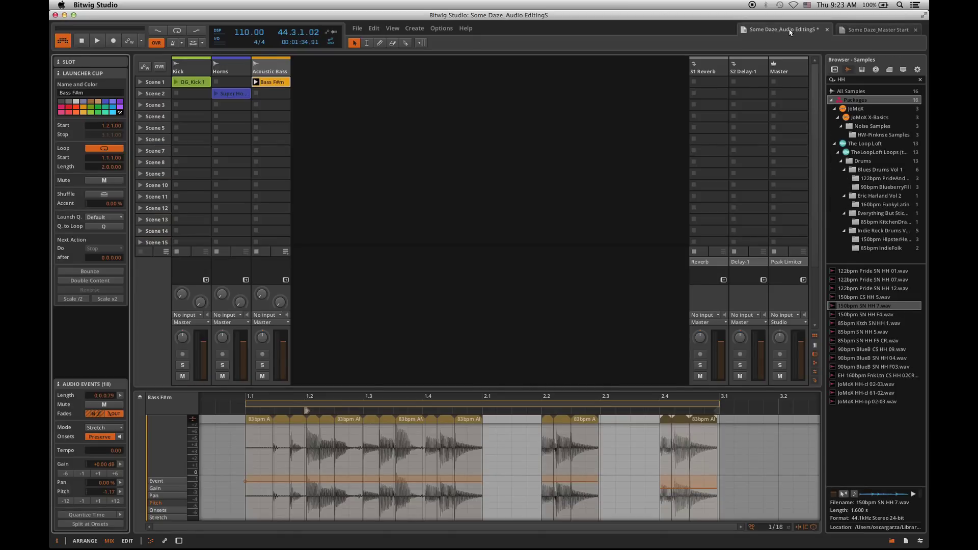
Drag the Acoustic Bass track into the Master Start project, dropping it at the top
{"action": "left_click", "coordinate": [264, 65]}
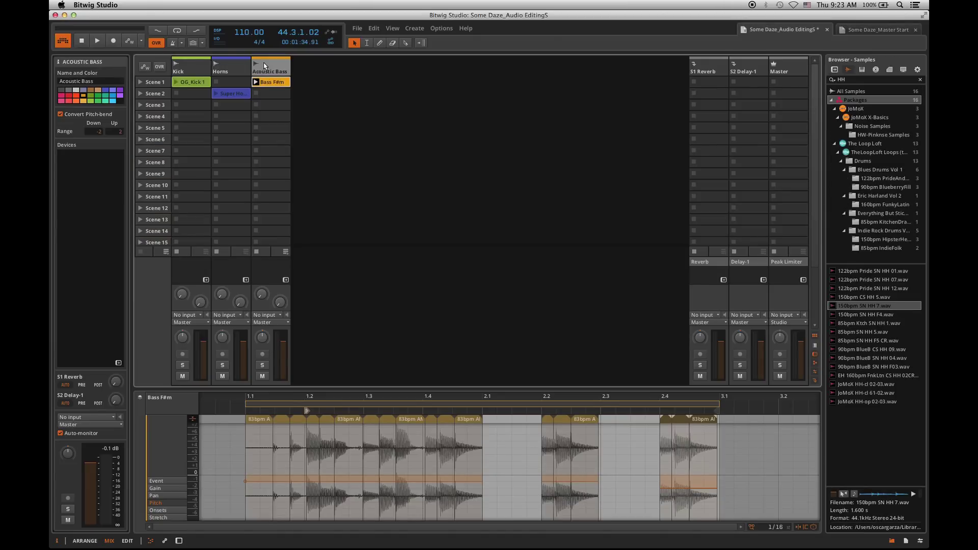
{"action": "left_click", "coordinate": [861, 31]}
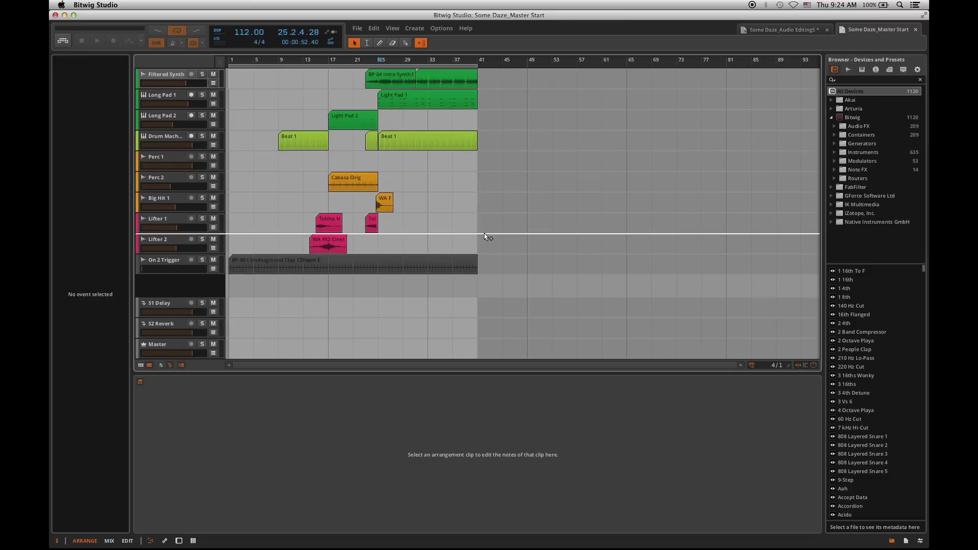
{"action": "left_click_drag", "start_coordinate": [486, 237], "coordinate": [183, 71]}
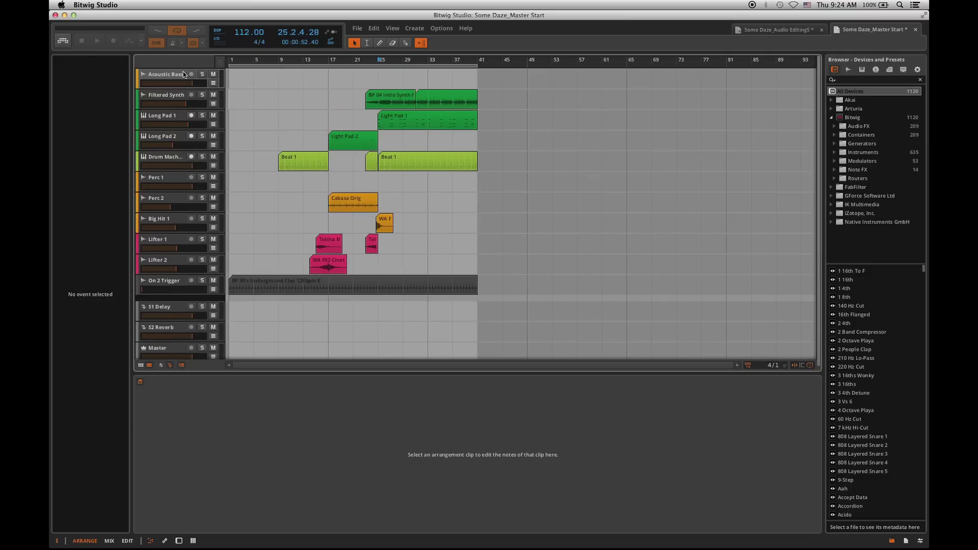
Select the Acoustic Bass track, show the clip launcher, and switch on the audio engine
{"action": "left_click", "coordinate": [177, 74]}
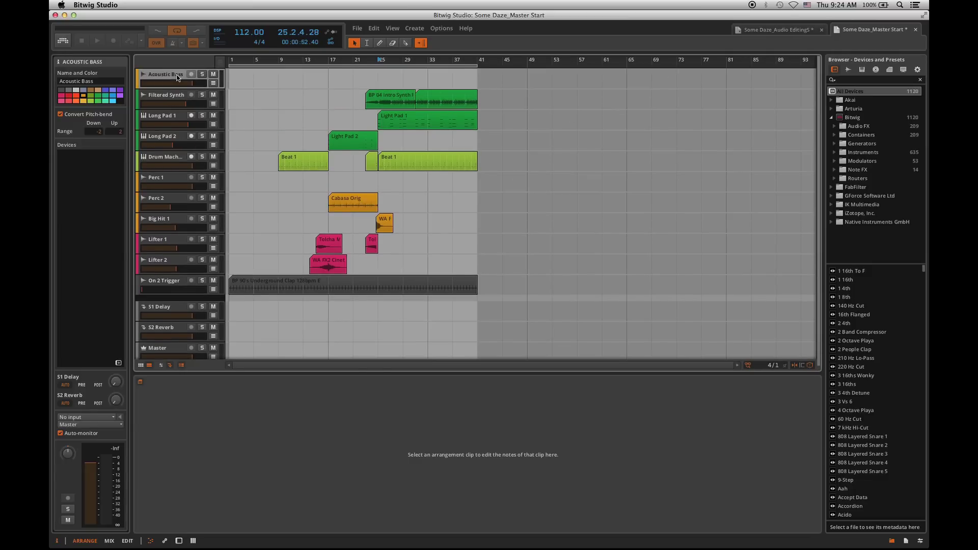
{"action": "key", "text": "l"}
{"action": "left_click", "coordinate": [65, 44]}
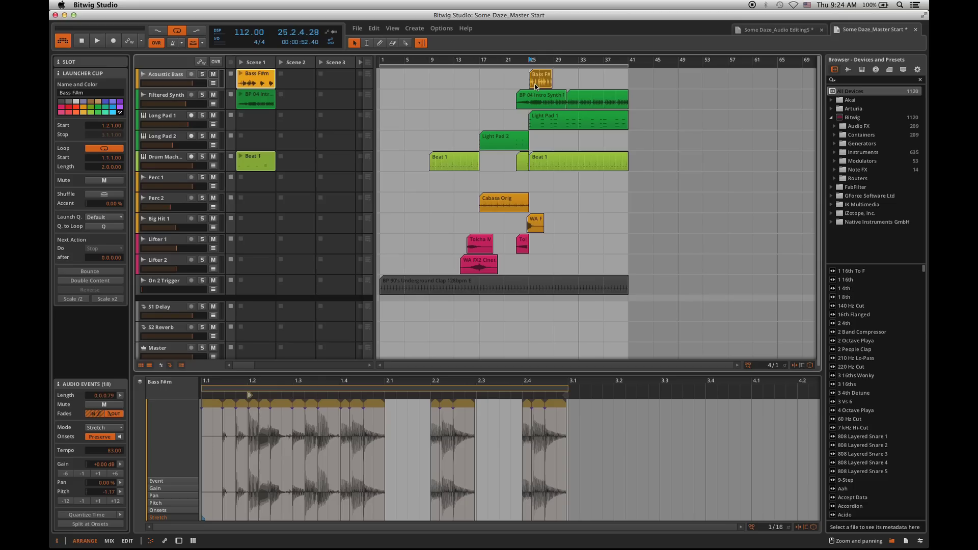
{"action": "key", "text": "alt+2"}
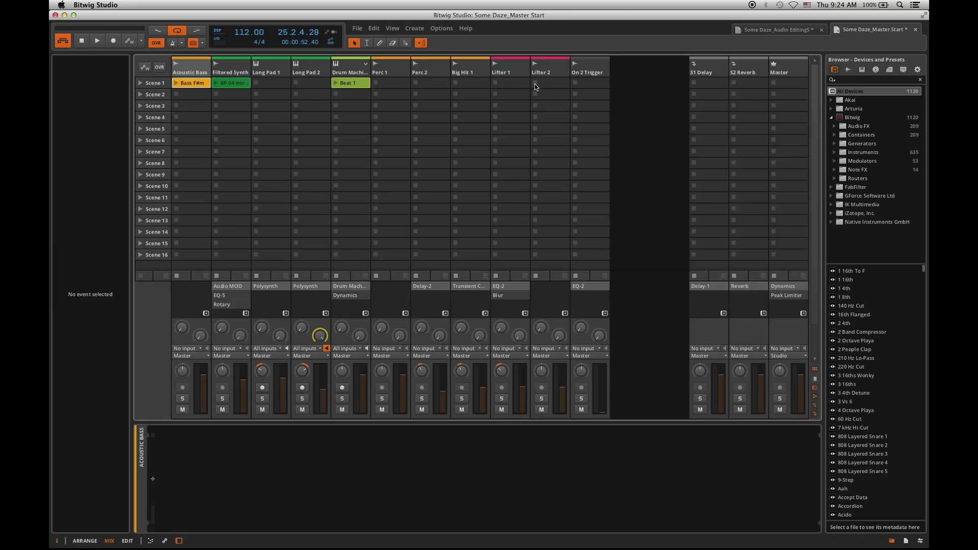
{"action": "key", "text": "alt+1"}
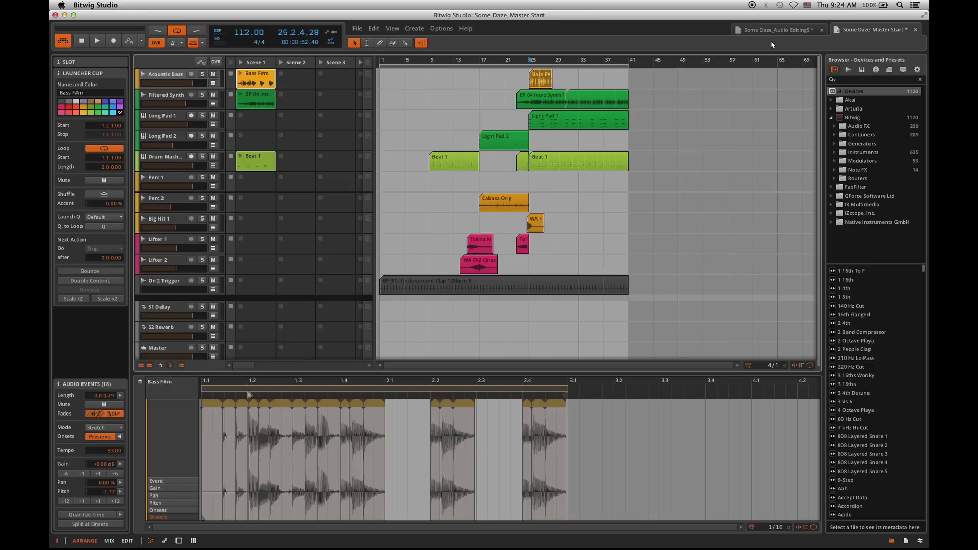
Add a new instrument track to the Audio Editing project
{"action": "left_click", "coordinate": [770, 31]}
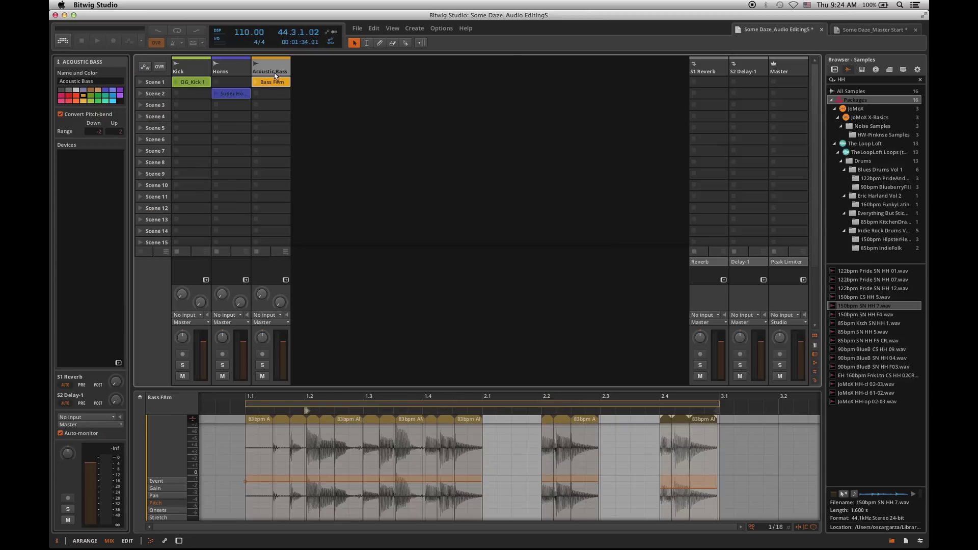
{"action": "key", "text": "super+t"}
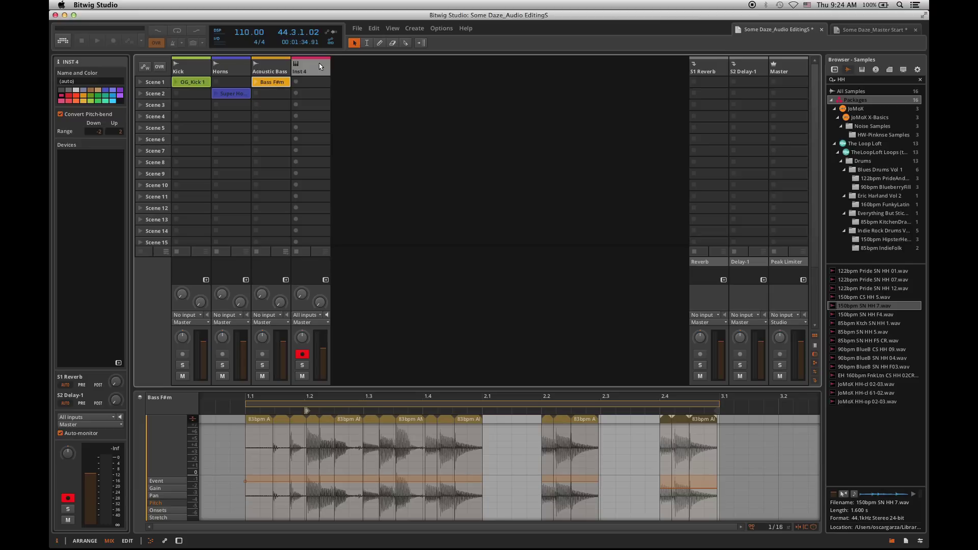
{"action": "key", "text": "super+z"}
{"action": "key", "text": "super+shift+t"}
{"action": "key", "text": "super+z"}
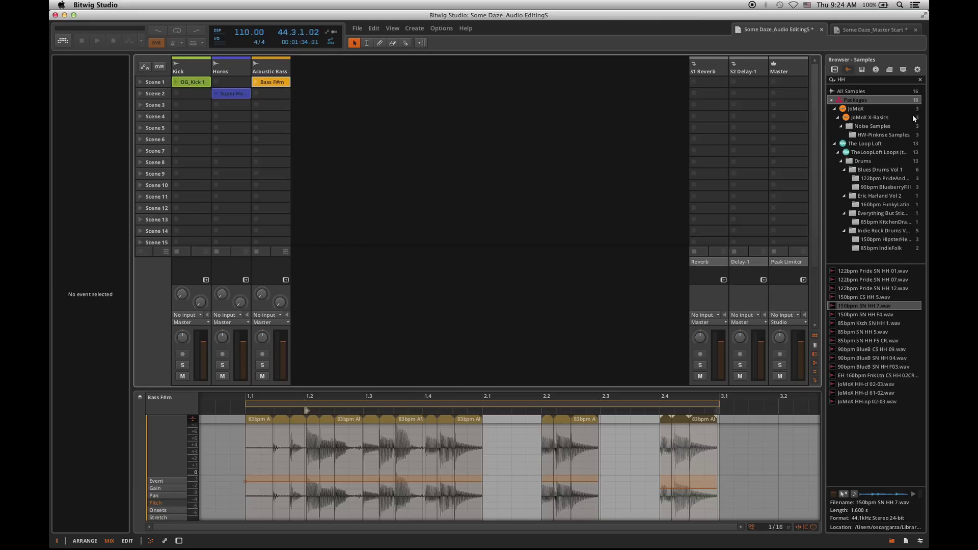
{"action": "key", "text": "super+t"}
Drag a Drum Machine from the Containers devices onto the new instrument track
{"action": "left_click", "coordinate": [836, 70]}
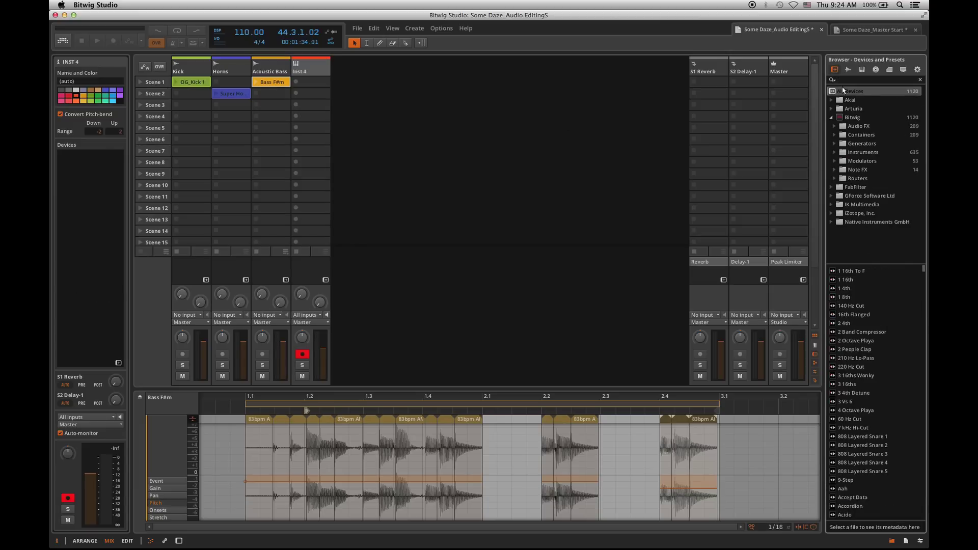
{"action": "double_click", "coordinate": [860, 135]}
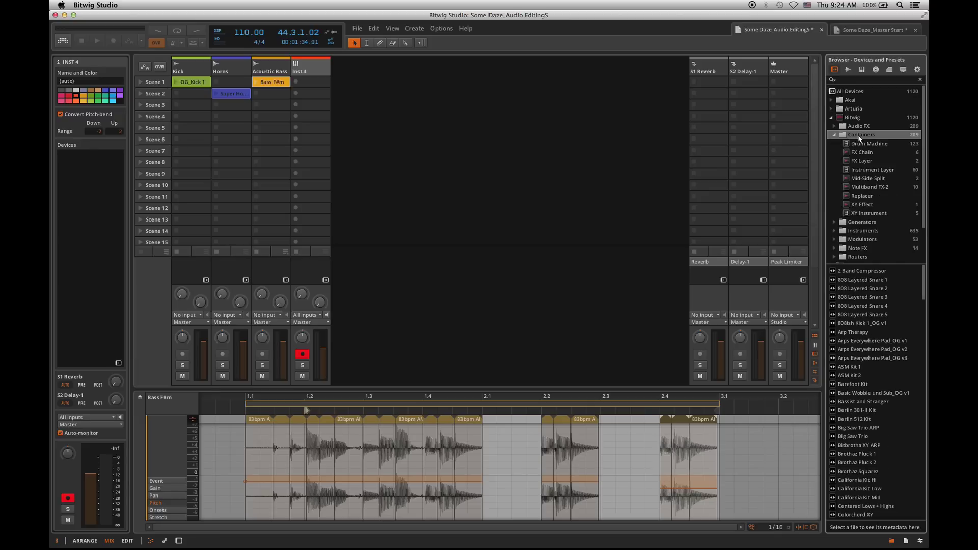
{"action": "left_click_drag", "start_coordinate": [864, 145], "coordinate": [318, 67]}
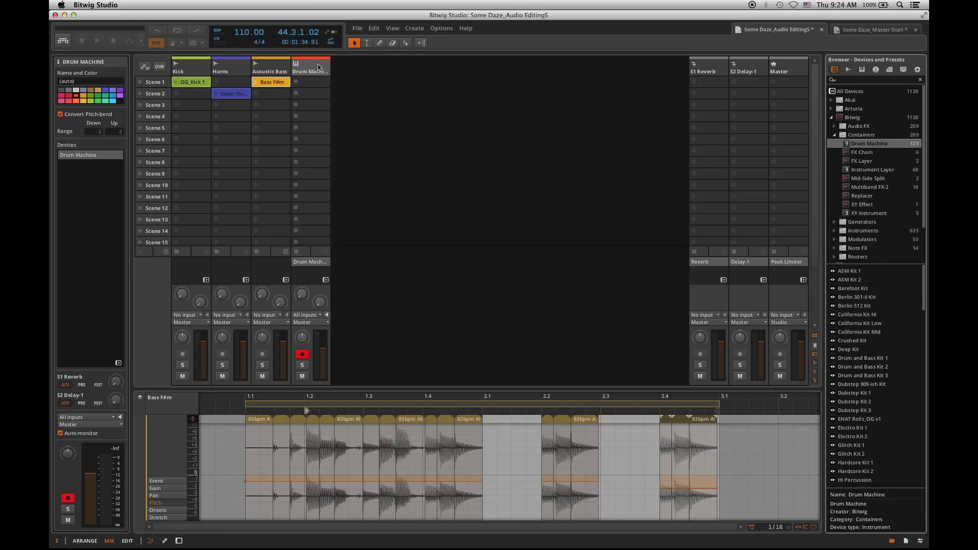
Load the ASM Kit 1 preset into the Drum Machine from its preset section
{"action": "left_click", "coordinate": [317, 73]}
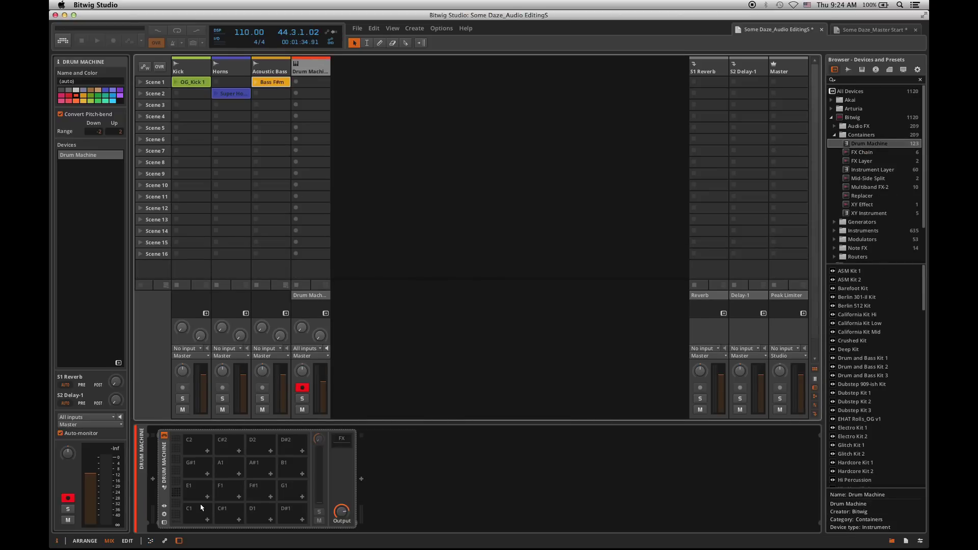
{"action": "left_click", "coordinate": [165, 506]}
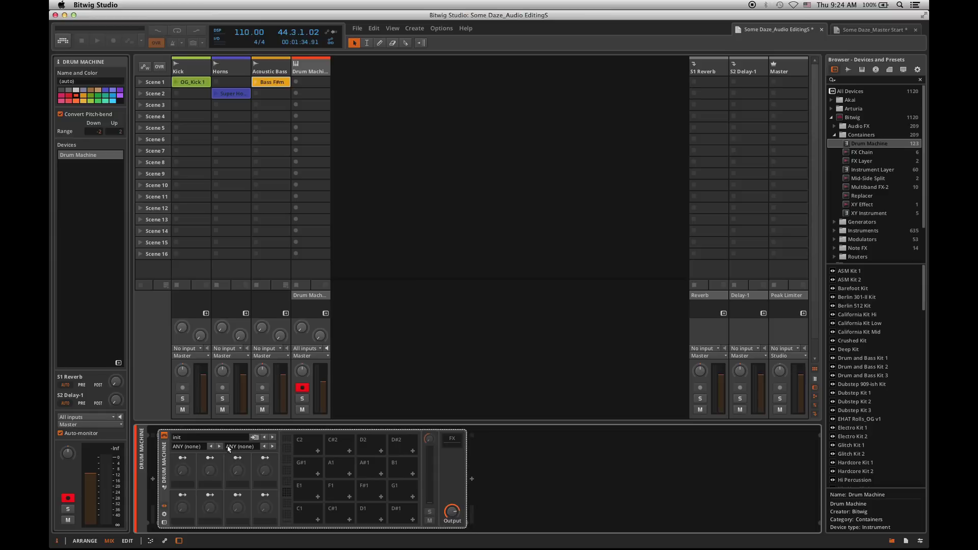
{"action": "left_click", "coordinate": [274, 437]}
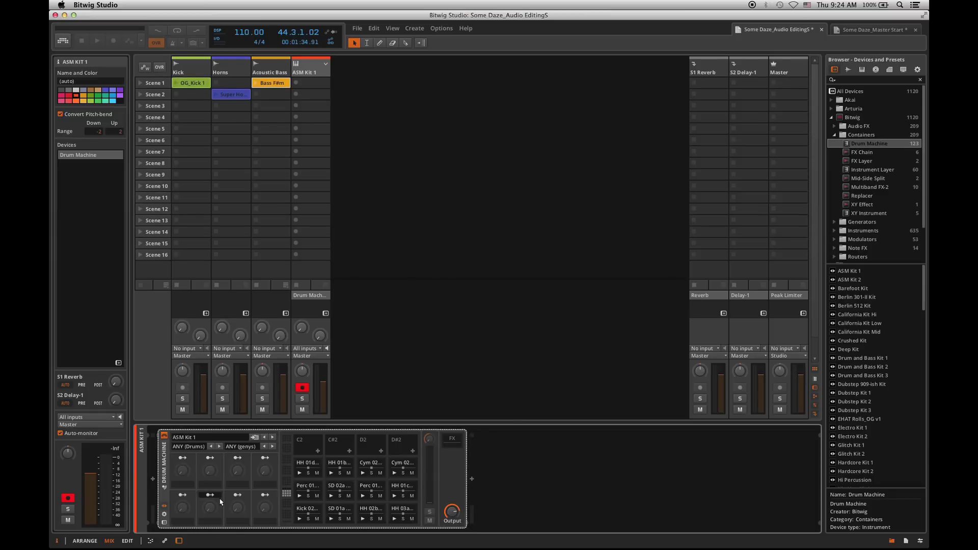
{"action": "left_click", "coordinate": [164, 507]}
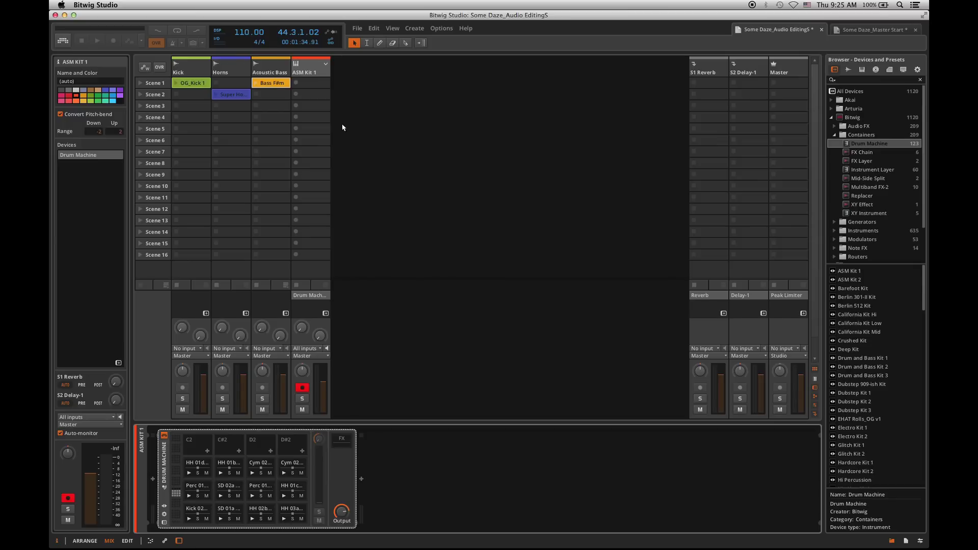
Show the kit's pad chains in the mixer and add a Gate to the Kick 02b chain
{"action": "left_click", "coordinate": [326, 66]}
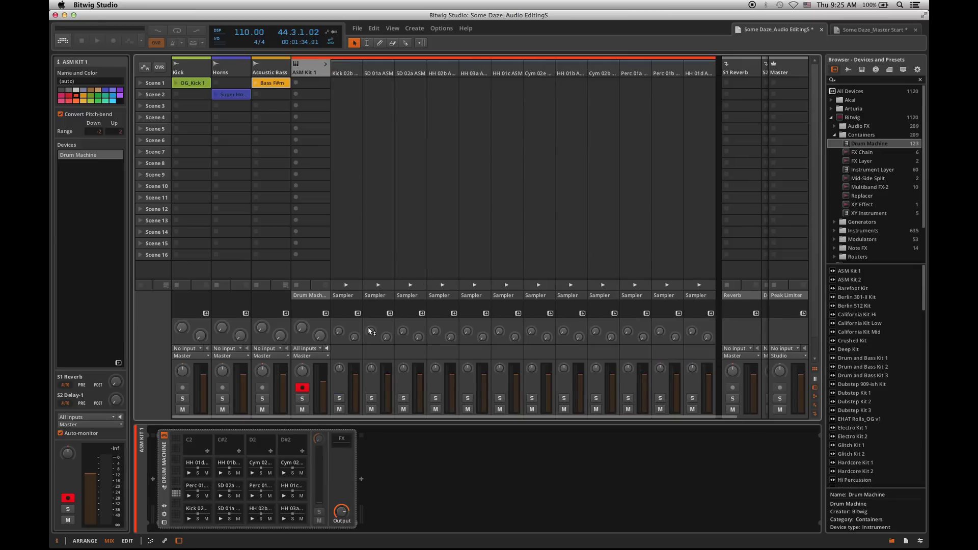
{"action": "left_click", "coordinate": [357, 314]}
{"action": "left_click", "coordinate": [425, 378]}
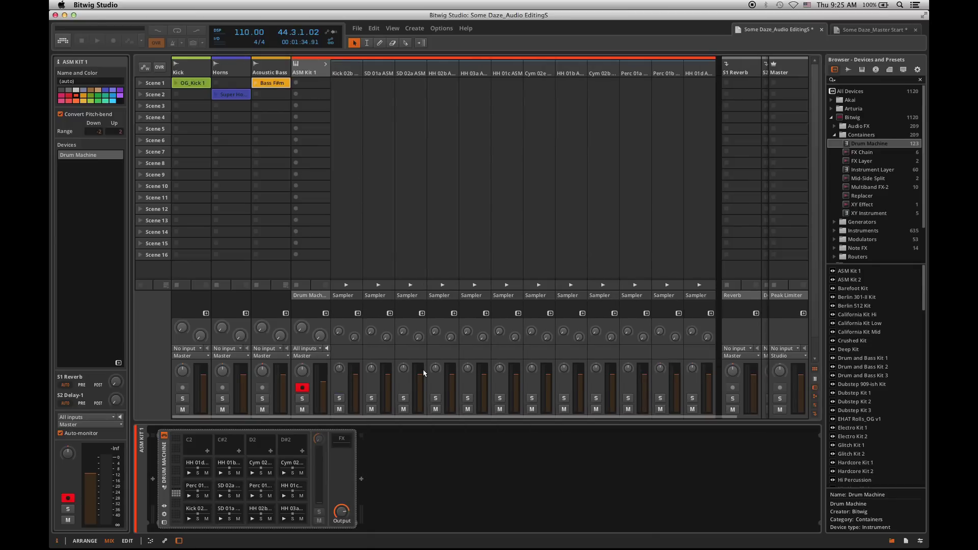
Add an EQ-5 to the snare chain
{"action": "left_click", "coordinate": [422, 313]}
{"action": "left_click", "coordinate": [422, 313]}
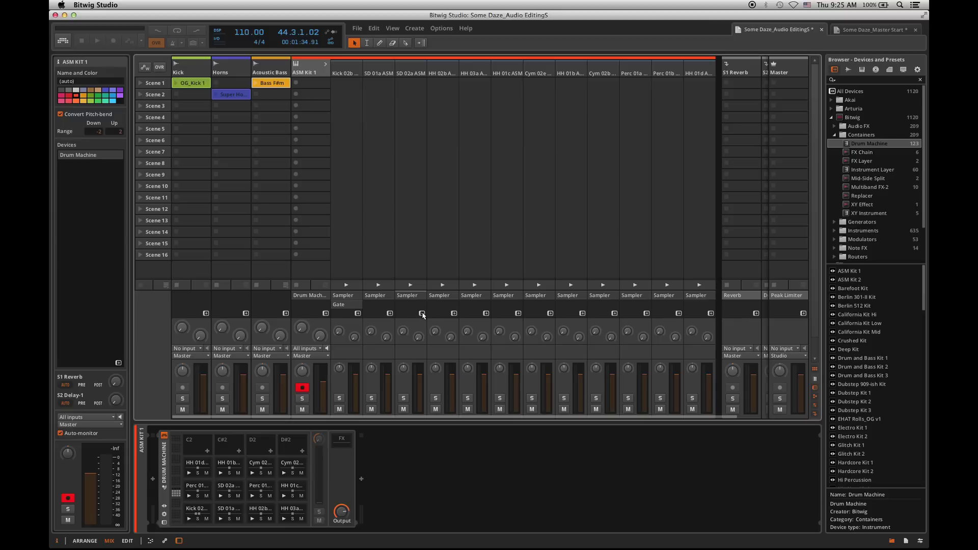
{"action": "left_click", "coordinate": [421, 313]}
{"action": "left_click", "coordinate": [516, 351]}
{"action": "left_click", "coordinate": [361, 481]}
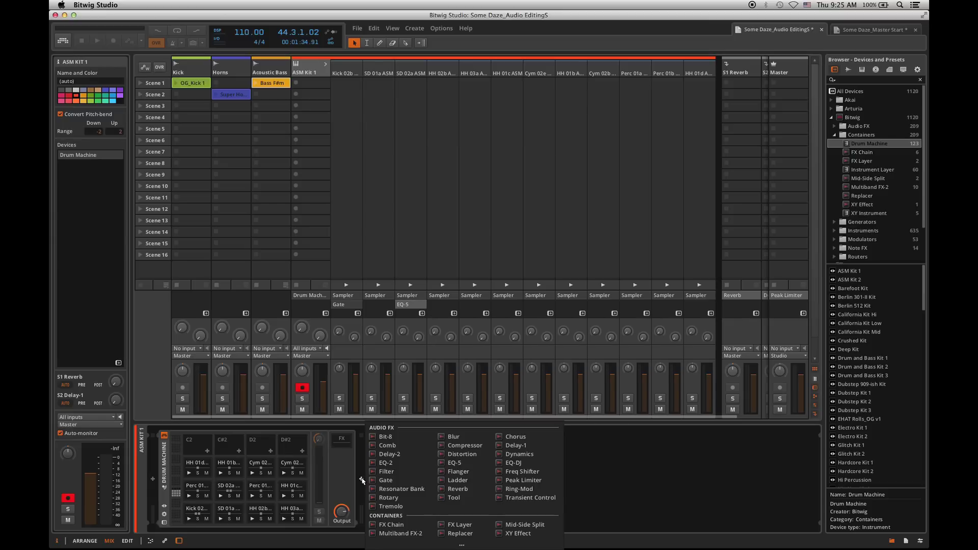
Add a Filter after the Drum Machine and insert an LFO MOD modulator around it
{"action": "left_click", "coordinate": [406, 472]}
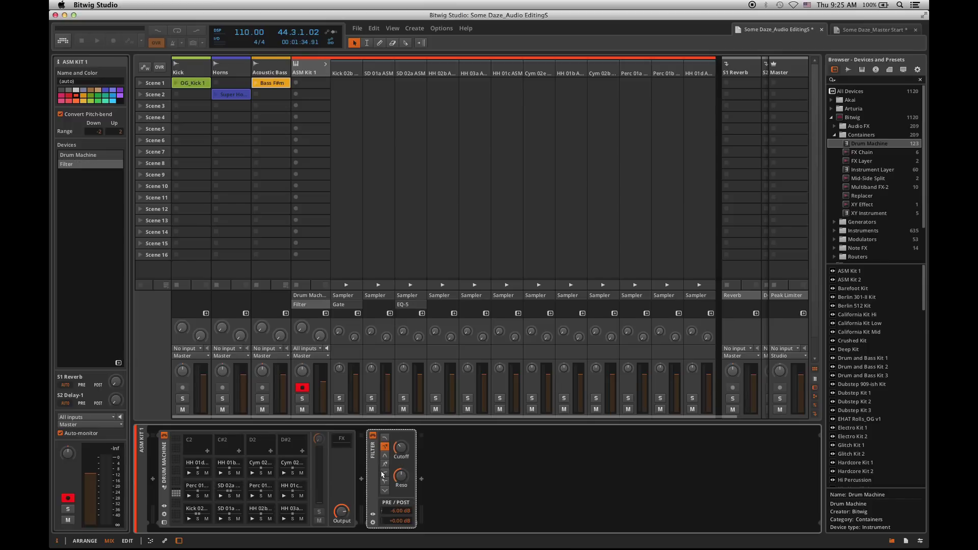
{"action": "left_click", "coordinate": [362, 479]}
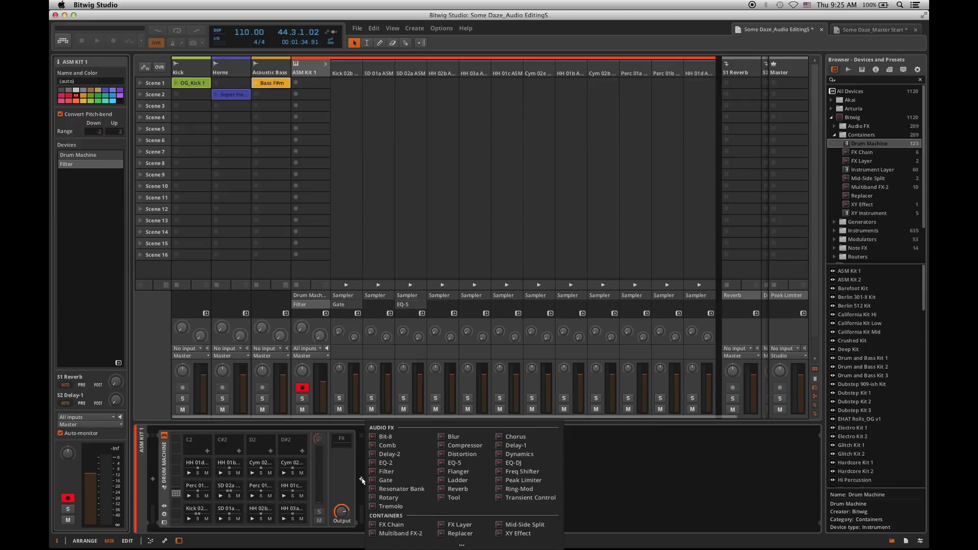
{"action": "left_click", "coordinate": [461, 545]}
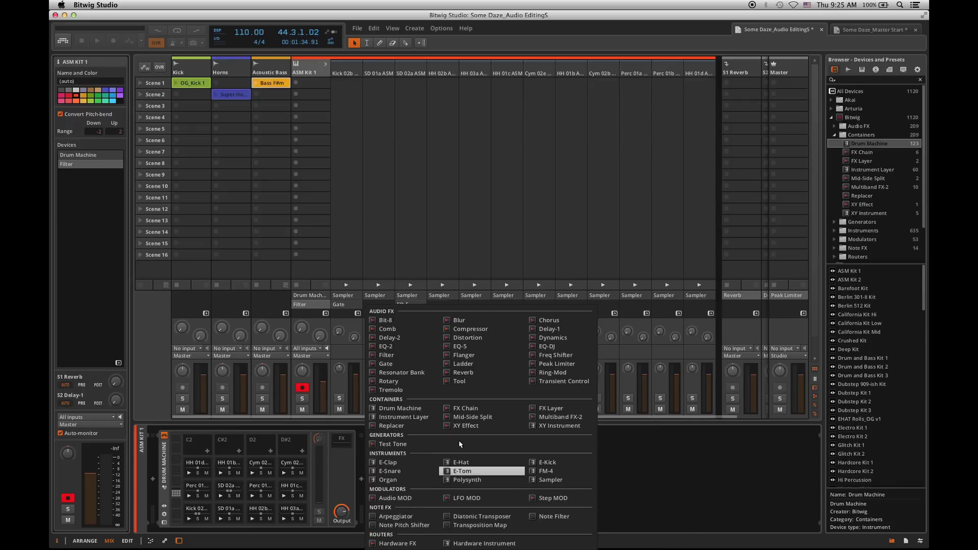
{"action": "left_click", "coordinate": [455, 499]}
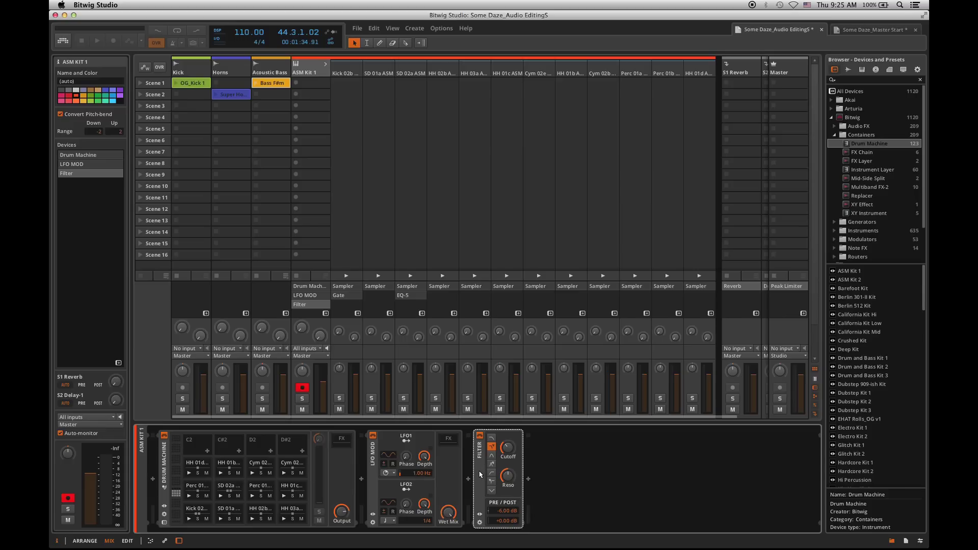
Map LFO1 onto the Filter's Cutoff inside the LFO MOD chain and start playback
{"action": "left_click", "coordinate": [455, 446]}
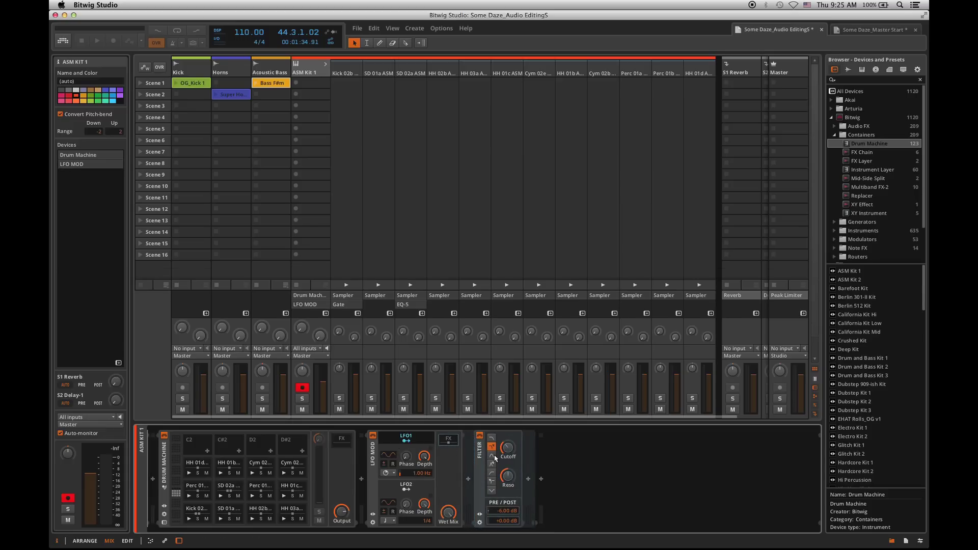
{"action": "mouse_move", "coordinate": [511, 452]}
{"action": "left_mouse_down"}
{"action": "mouse_move", "coordinate": [511, 436]}
{"action": "mouse_move", "coordinate": [511, 451]}
{"action": "left_mouse_up"}
{"action": "key", "text": "space"}
{"action": "key", "text": "space"}
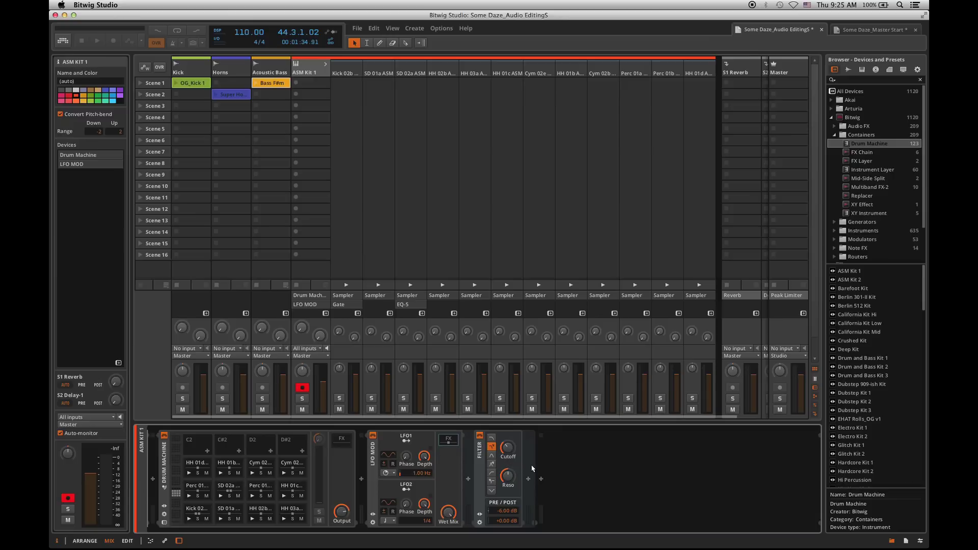
Add Delay-1 after the Filter, let LFO1 modulate its Mix, and return to Arrange view
{"action": "left_click", "coordinate": [528, 480]}
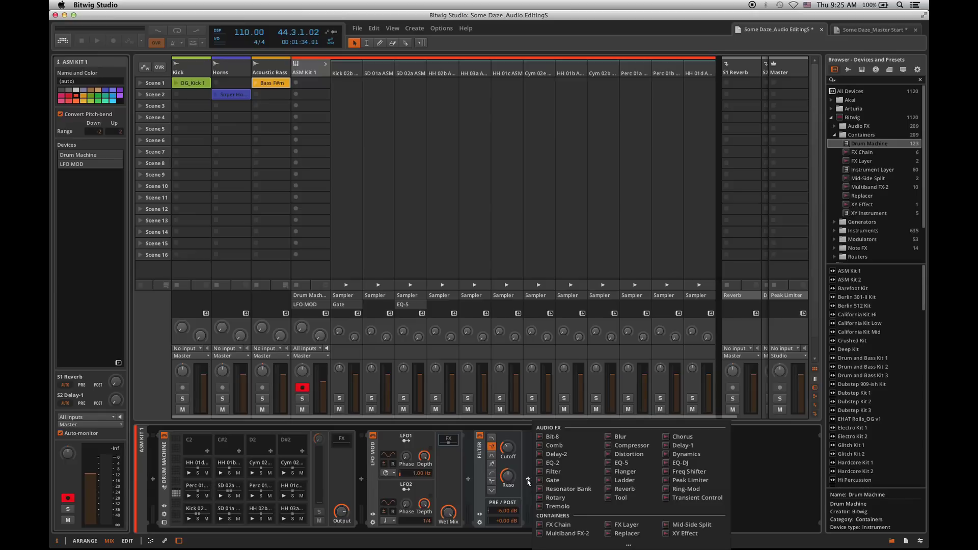
{"action": "left_click", "coordinate": [694, 446]}
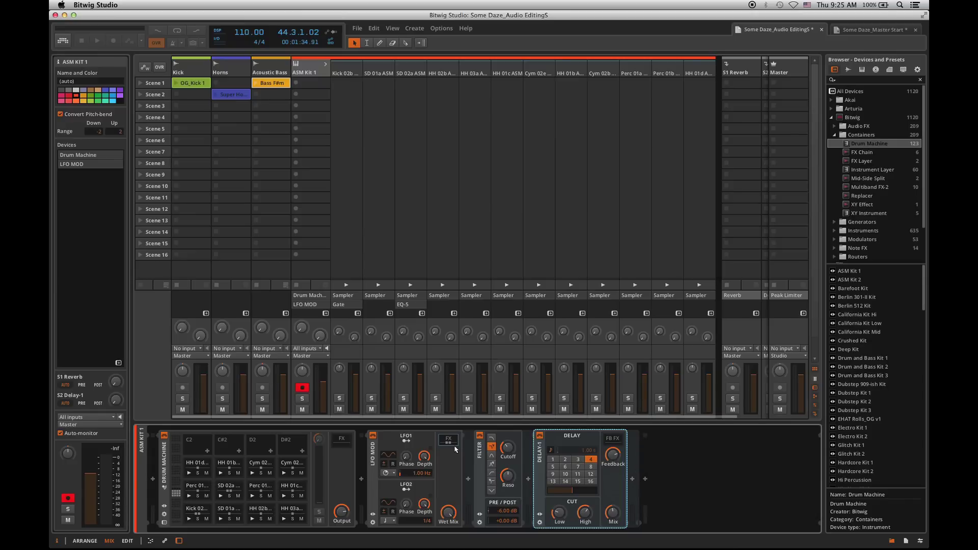
{"action": "left_click", "coordinate": [416, 438]}
{"action": "left_click_drag", "start_coordinate": [614, 512], "coordinate": [611, 514]}
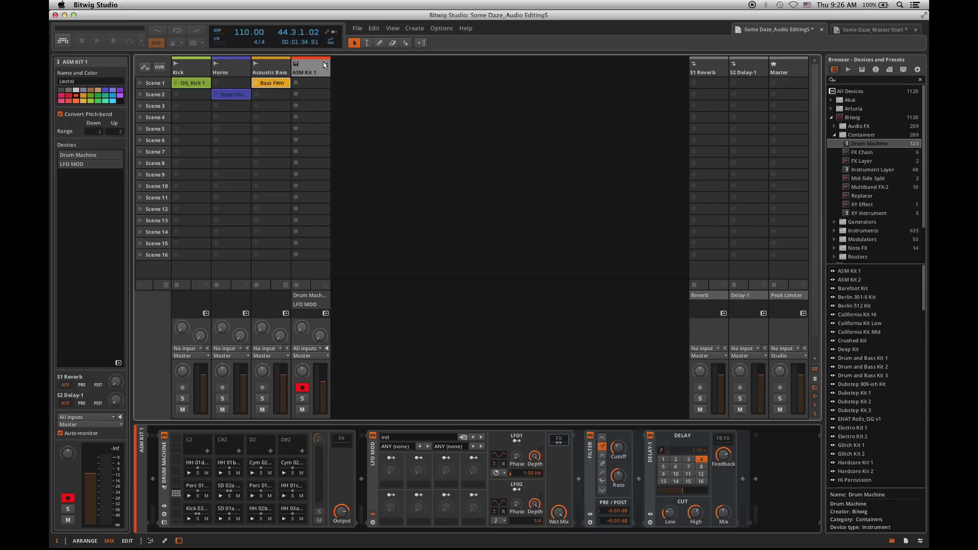
{"action": "key", "text": "alt+1"}
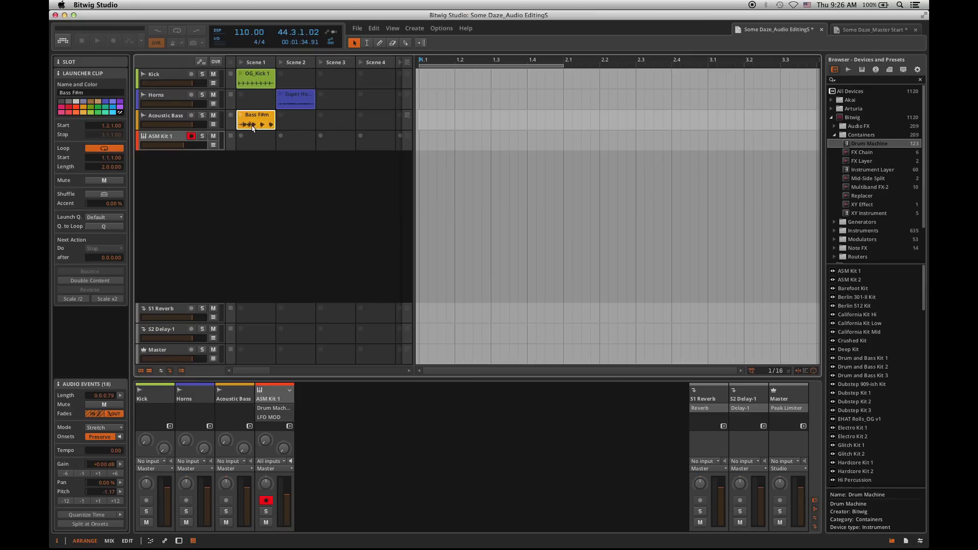
Open OG_Kick 1, show the Pan lane, split Kick-bounce-2 at onsets, and select all eight slices
{"action": "double_click", "coordinate": [256, 83]}
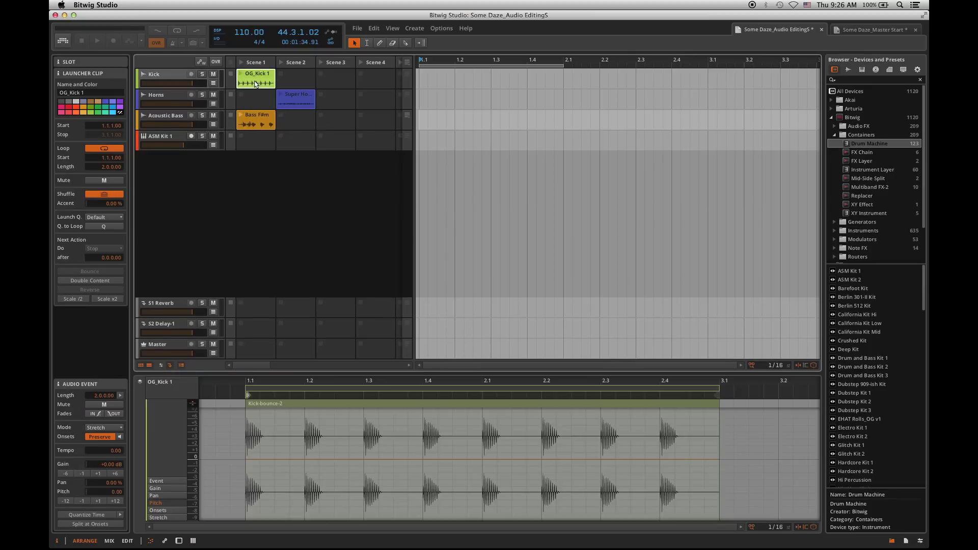
{"action": "left_click", "coordinate": [155, 481]}
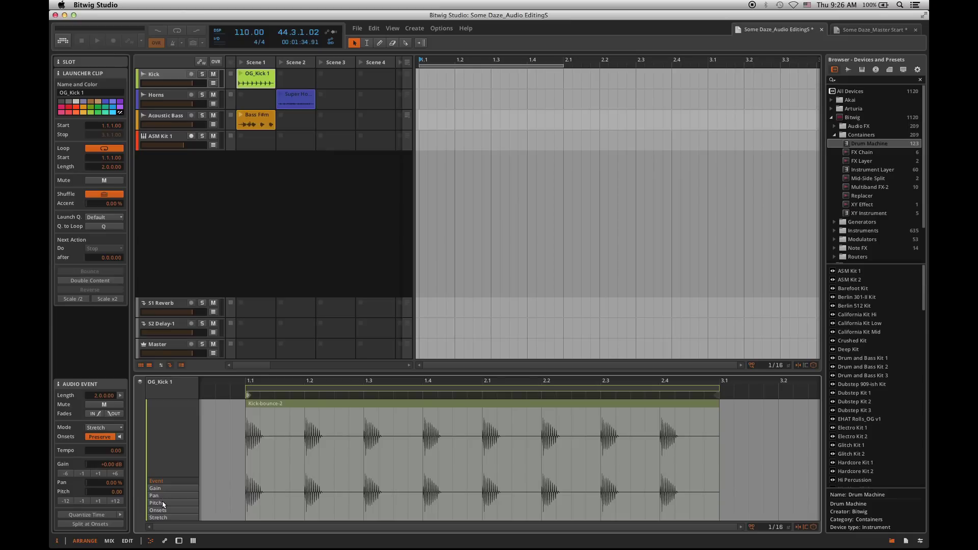
{"action": "left_click", "coordinate": [164, 497]}
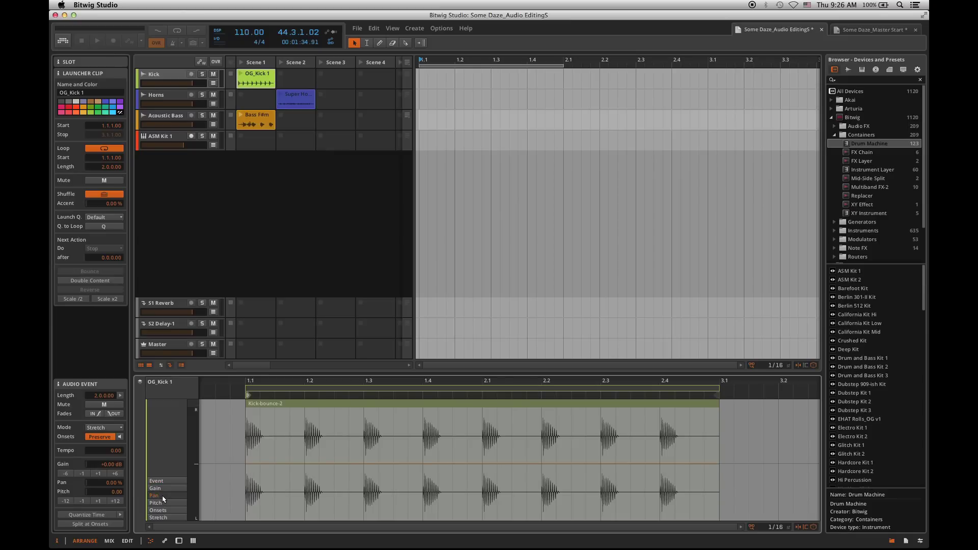
{"action": "left_click", "coordinate": [278, 404]}
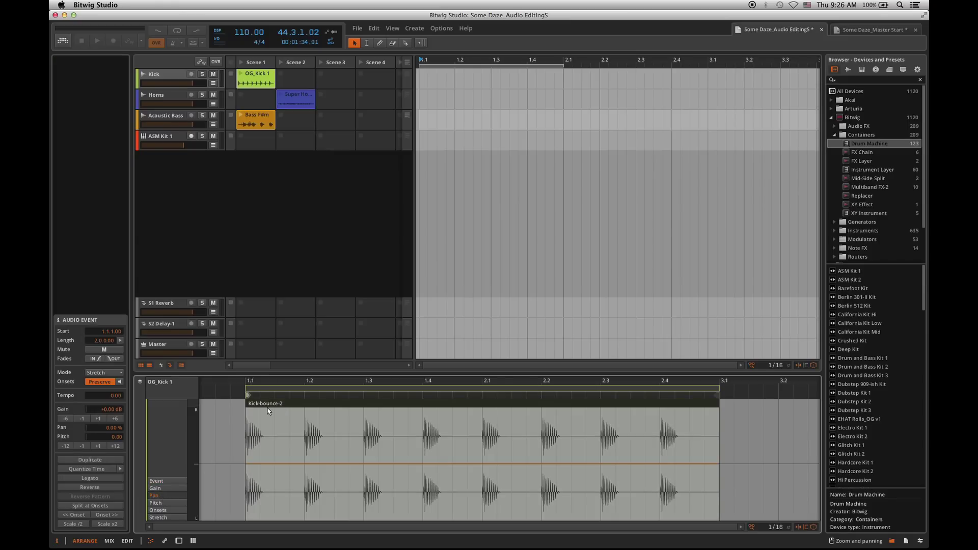
{"action": "left_click", "coordinate": [117, 505]}
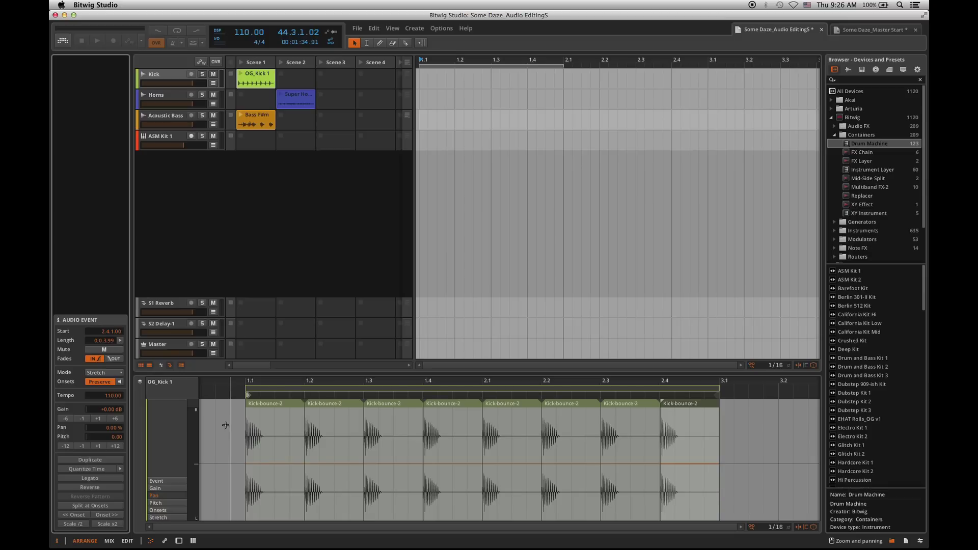
{"action": "left_click", "coordinate": [288, 390]}
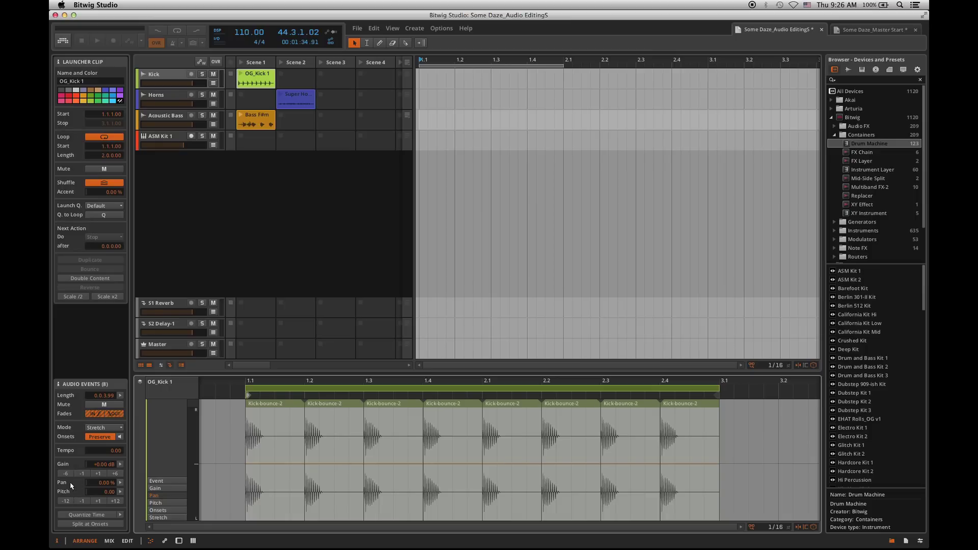
Try -26 % pan on the slices, recentre it, then sweep pan Chaos up and back to 0.00 %
{"action": "mouse_move", "coordinate": [102, 484]}
{"action": "left_mouse_down"}
{"action": "mouse_move", "coordinate": [103, 504]}
{"action": "mouse_move", "coordinate": [102, 457]}
{"action": "mouse_move", "coordinate": [102, 482]}
{"action": "left_mouse_up"}
{"action": "double_click", "coordinate": [103, 483]}
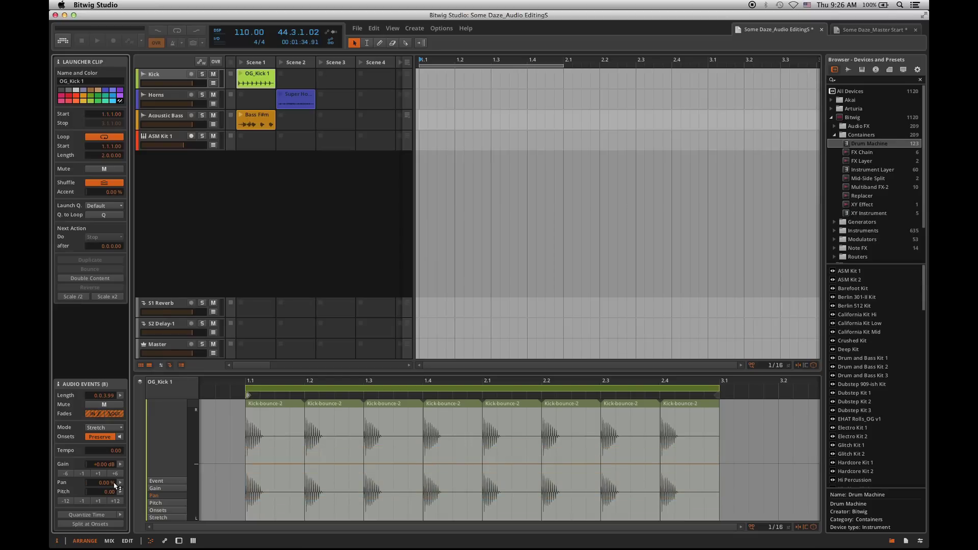
{"action": "left_click", "coordinate": [120, 483]}
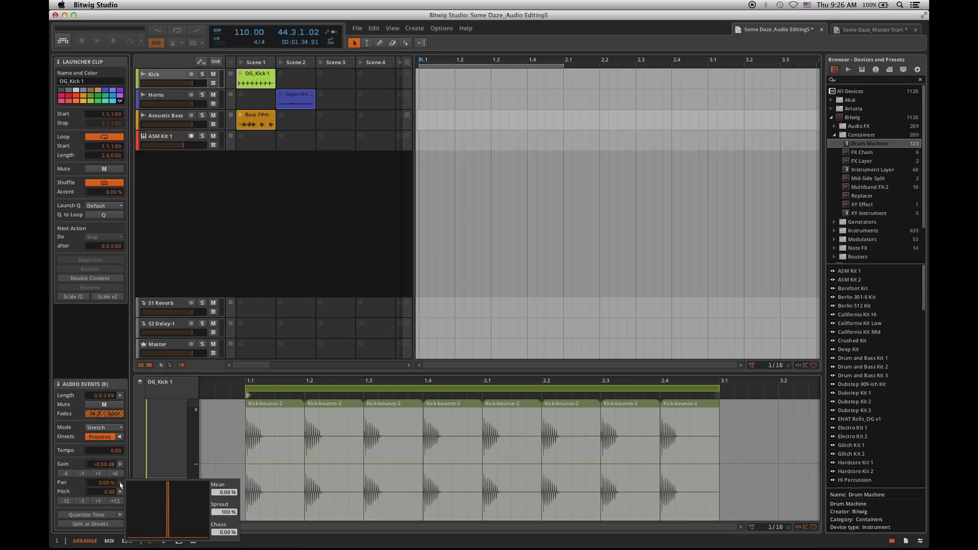
{"action": "left_click_drag", "start_coordinate": [228, 533], "coordinate": [228, 495]}
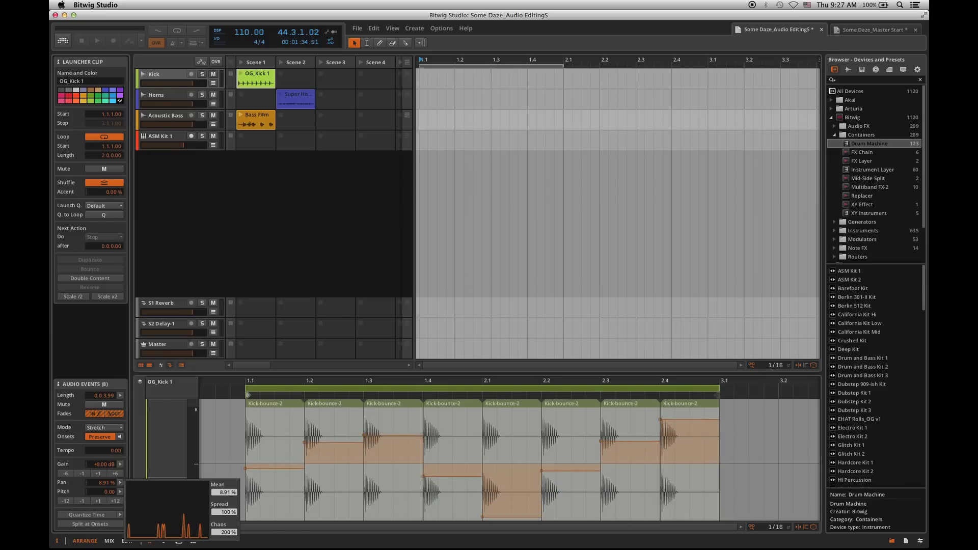
{"action": "left_click_drag", "start_coordinate": [228, 495], "coordinate": [228, 532]}
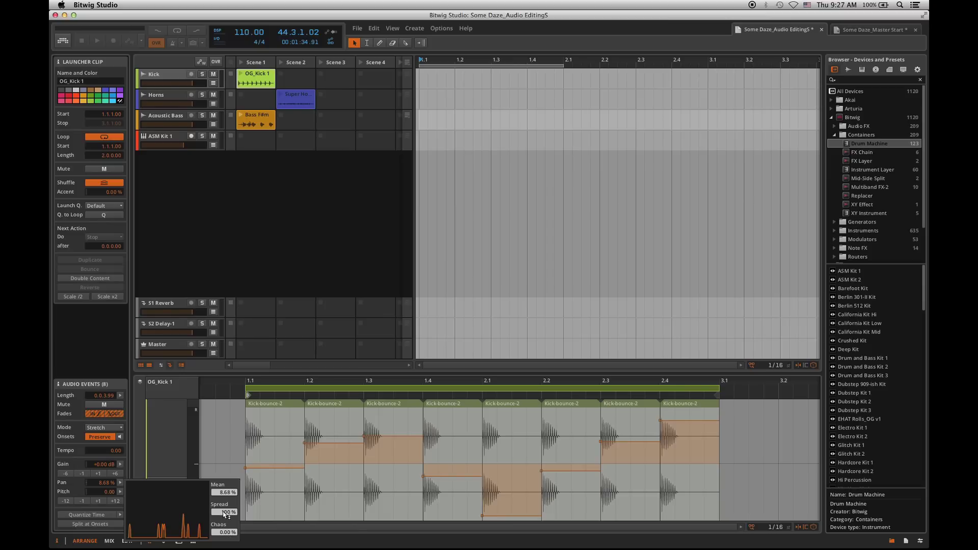
{"action": "left_click", "coordinate": [120, 465]}
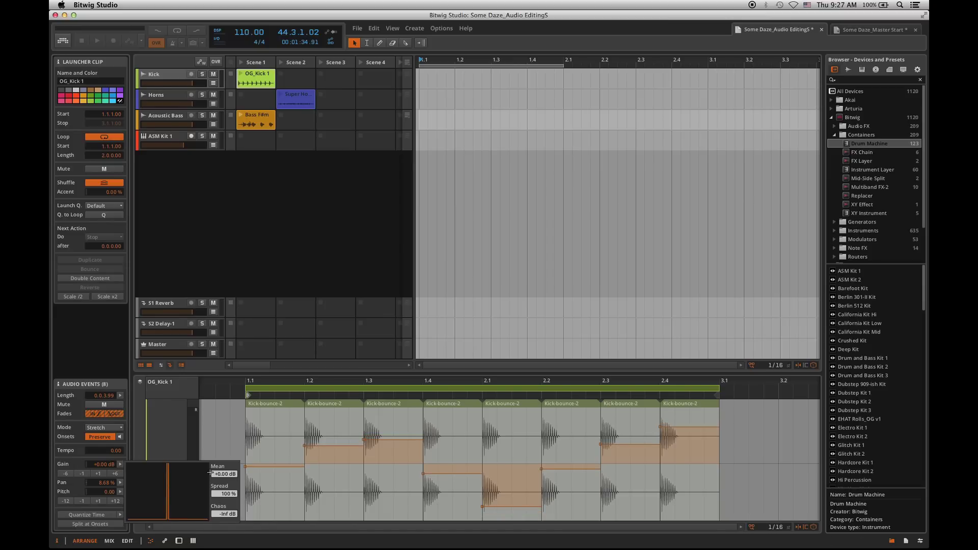
Show the kick slices' Gain expression lane and reopen its randomization settings
{"action": "left_click", "coordinate": [155, 487]}
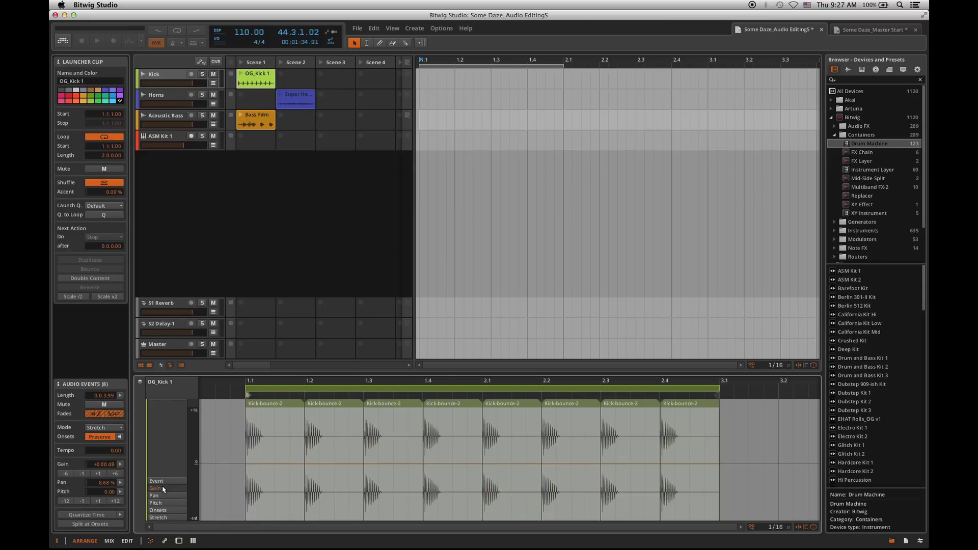
{"action": "left_click", "coordinate": [121, 464]}
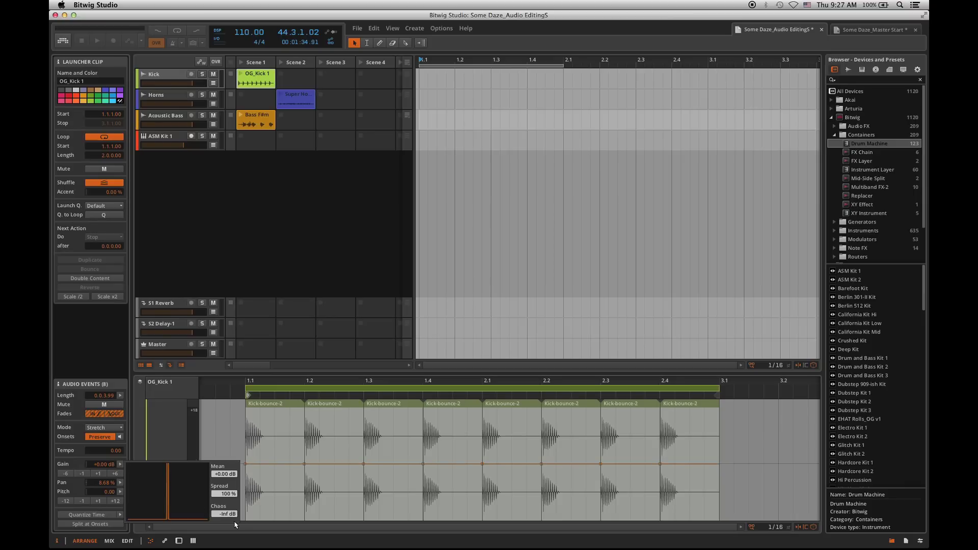